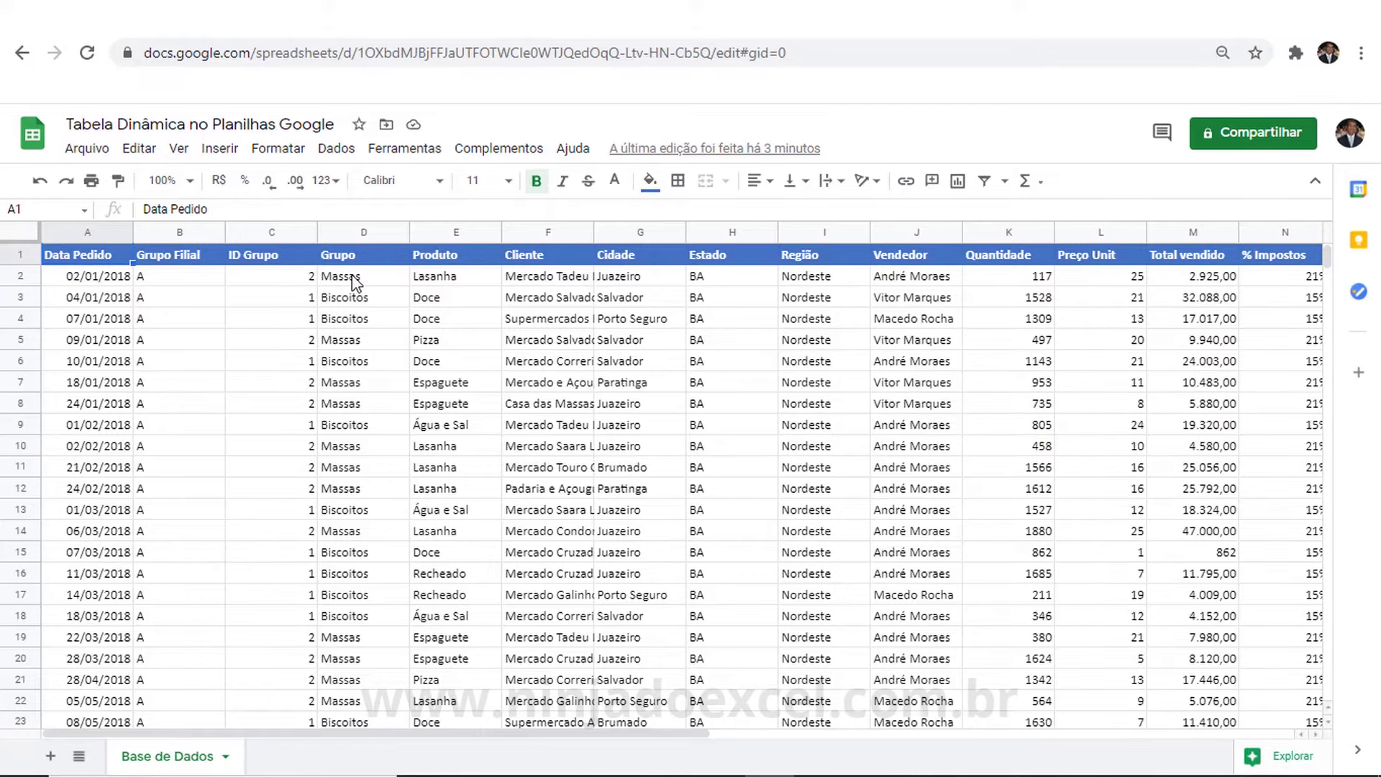
Auto-fit column F to show full client names and check that the data ends at row 2546.
double_click(592, 232)
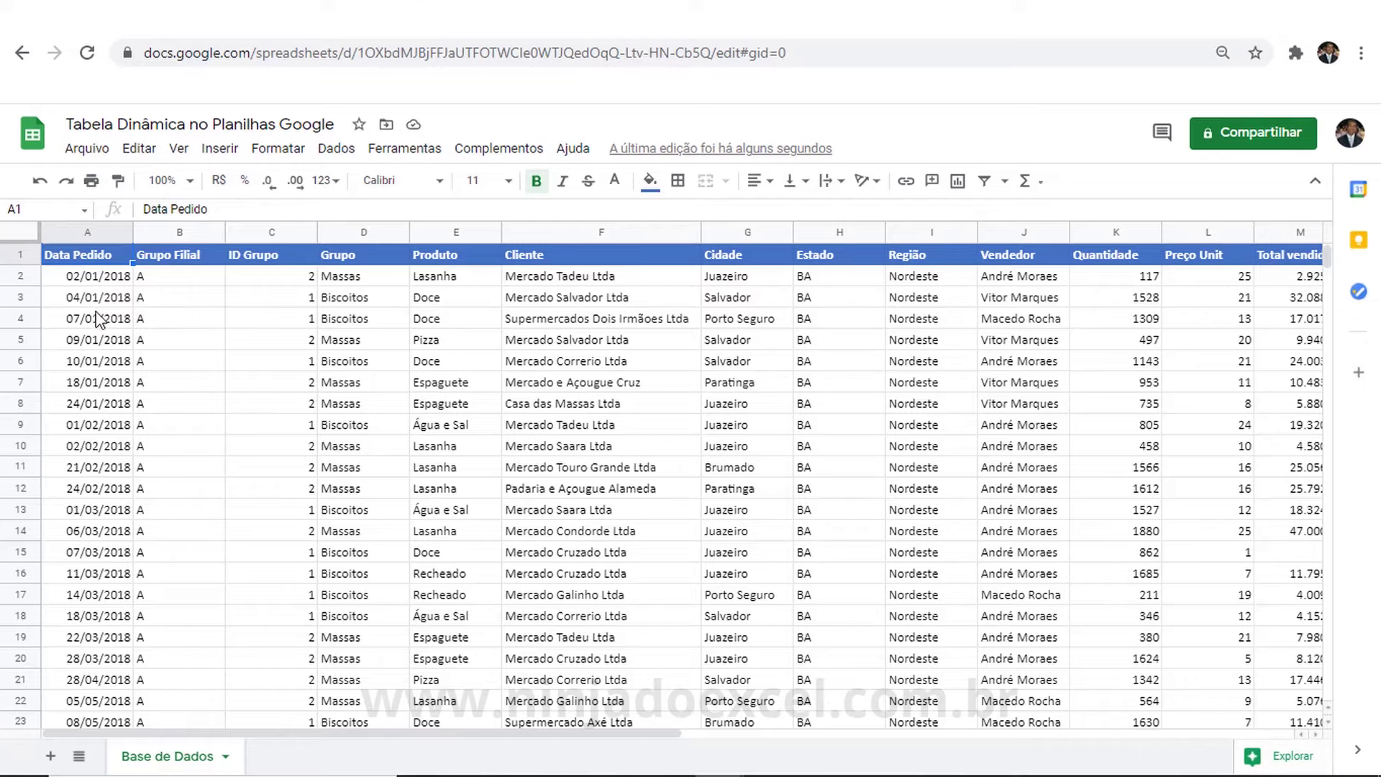
key("ctrl+Down")
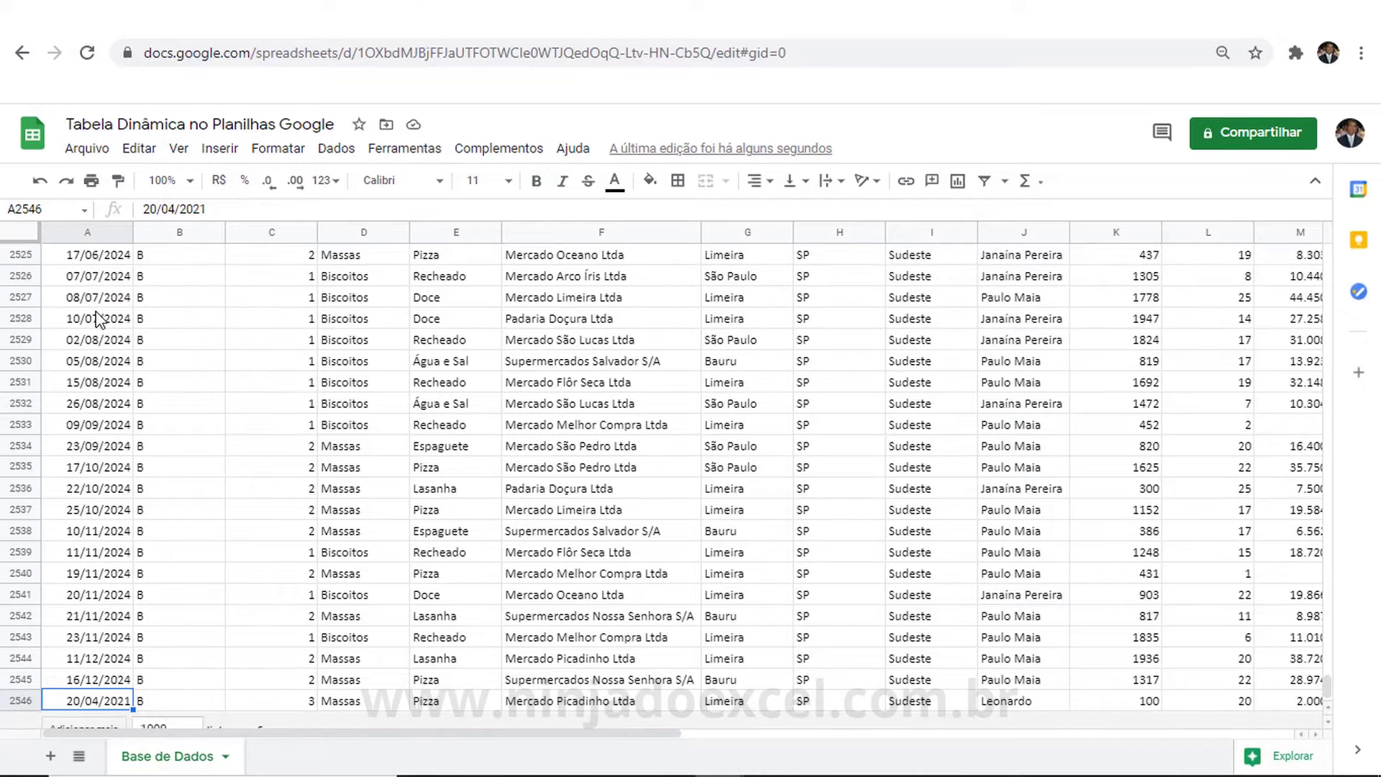
key("ctrl+Up")
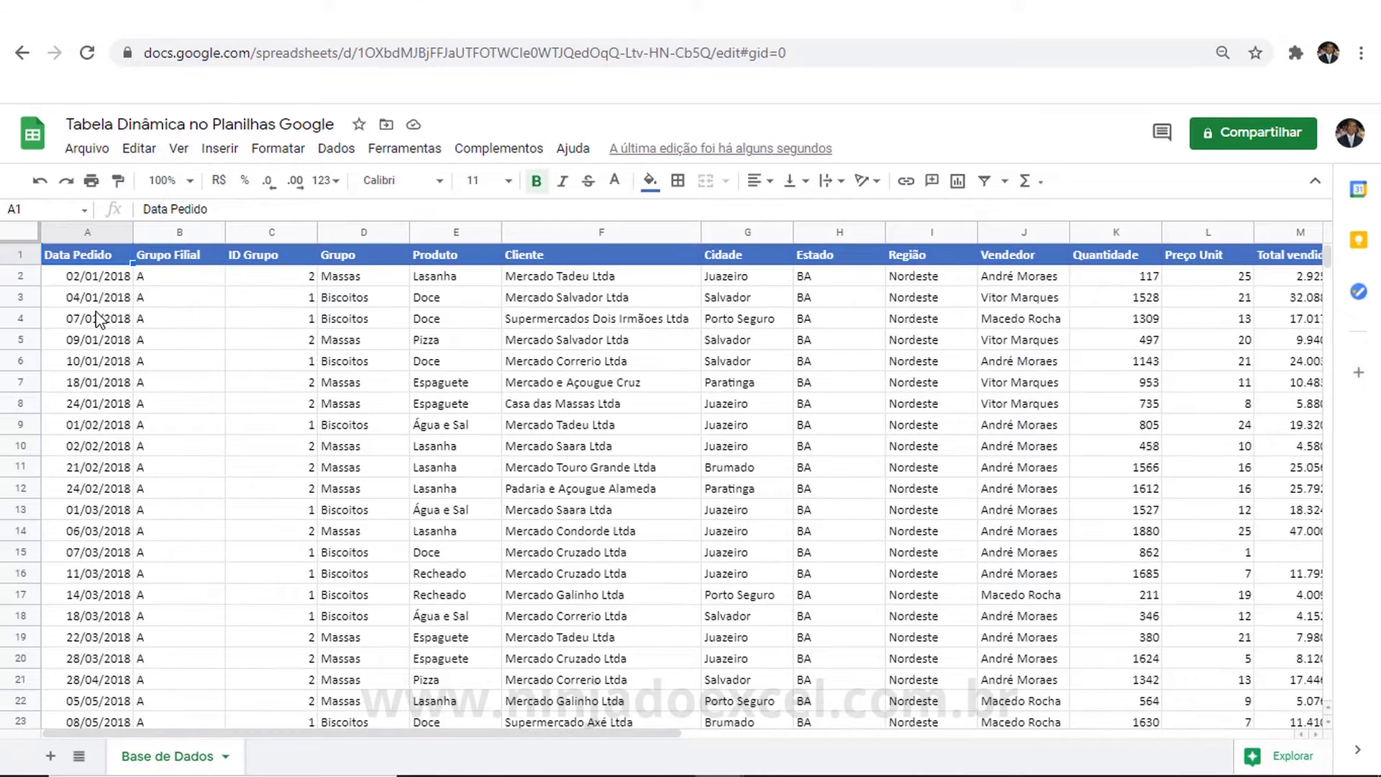
left_click(440, 326)
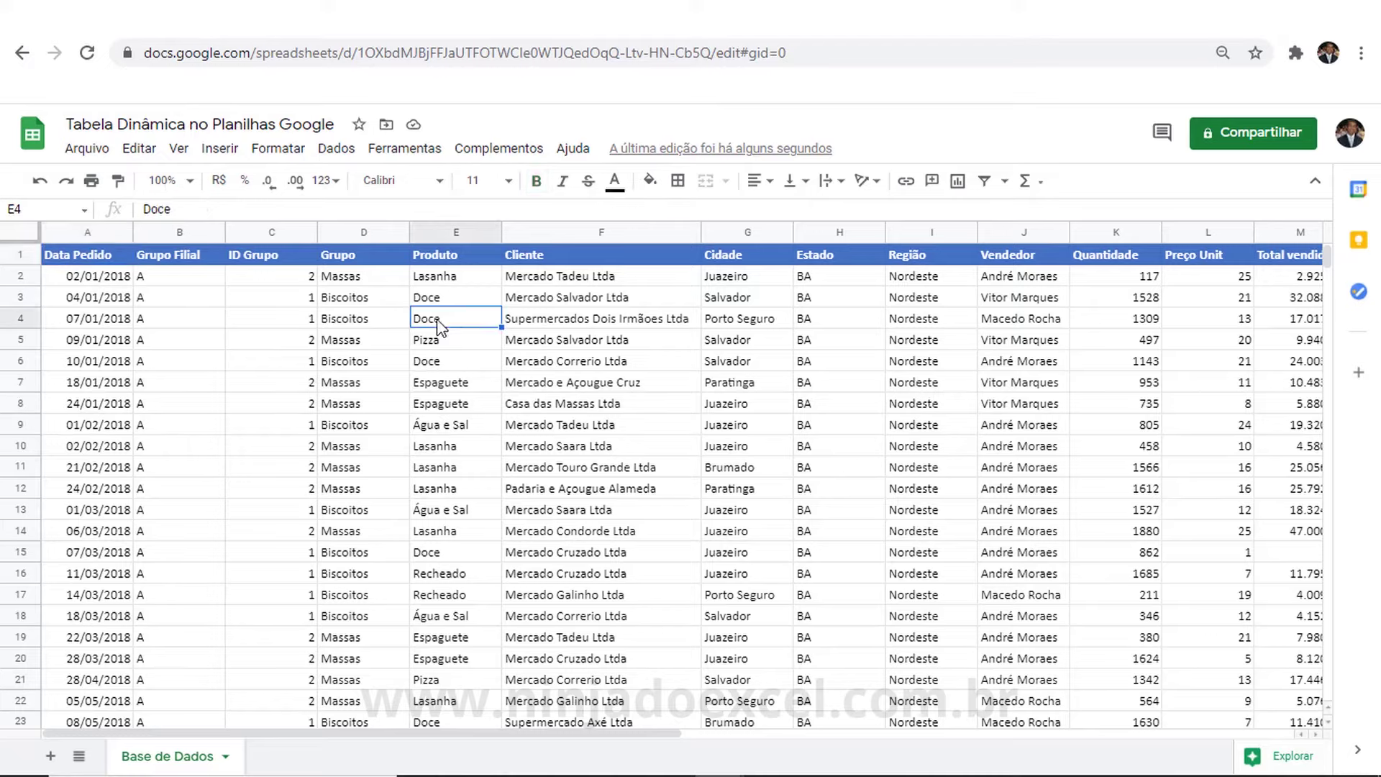
left_click(926, 344)
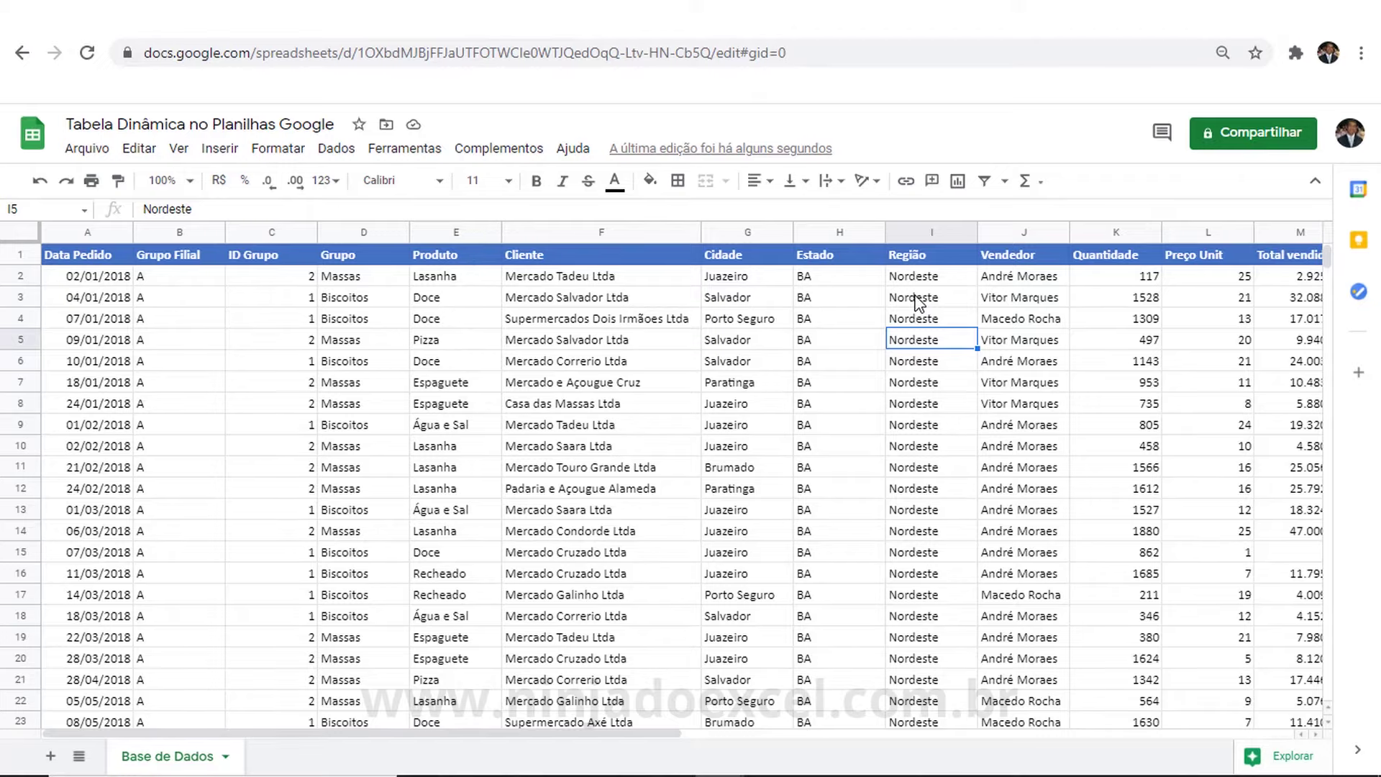
left_click(458, 364)
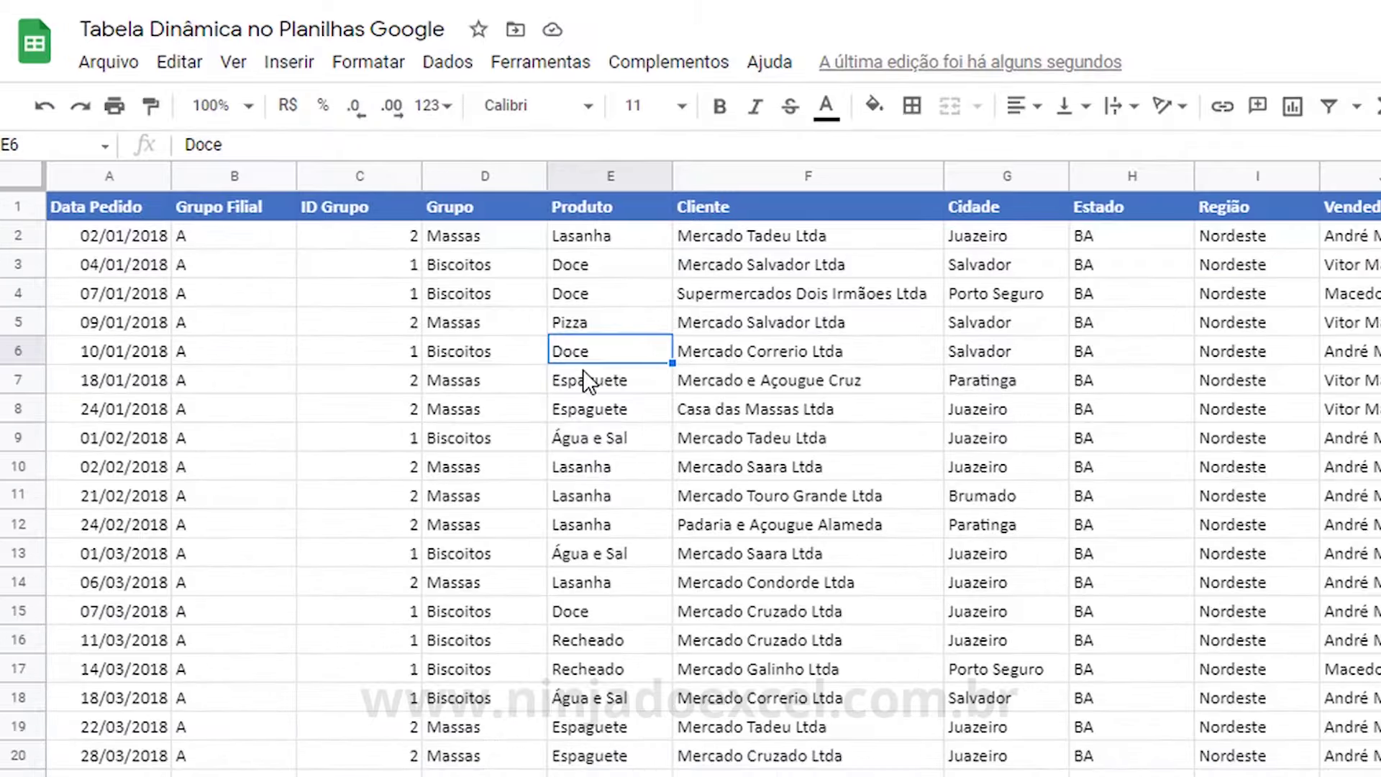
Insert a pivot table on a new sheet sourced from Base de Dados!A1:R2546.
left_click(463, 71)
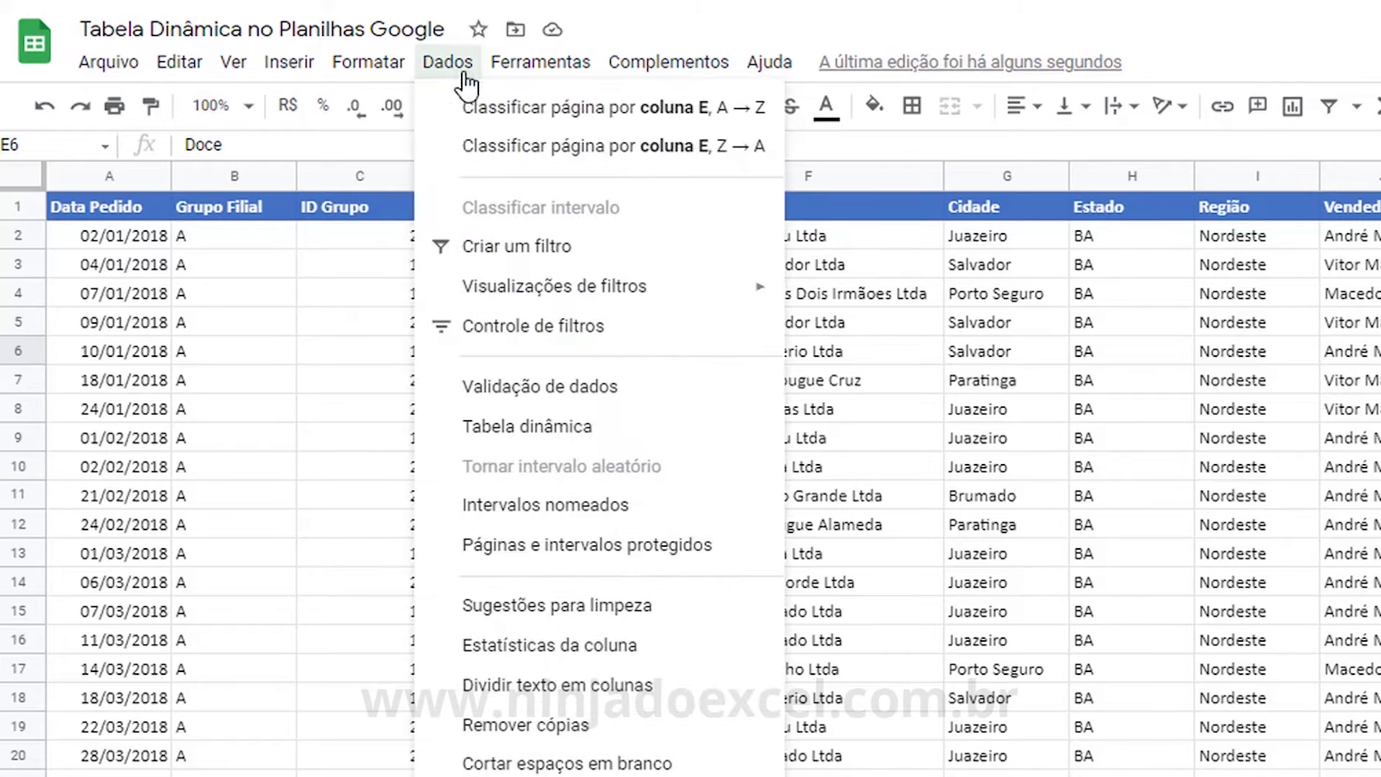
left_click(526, 429)
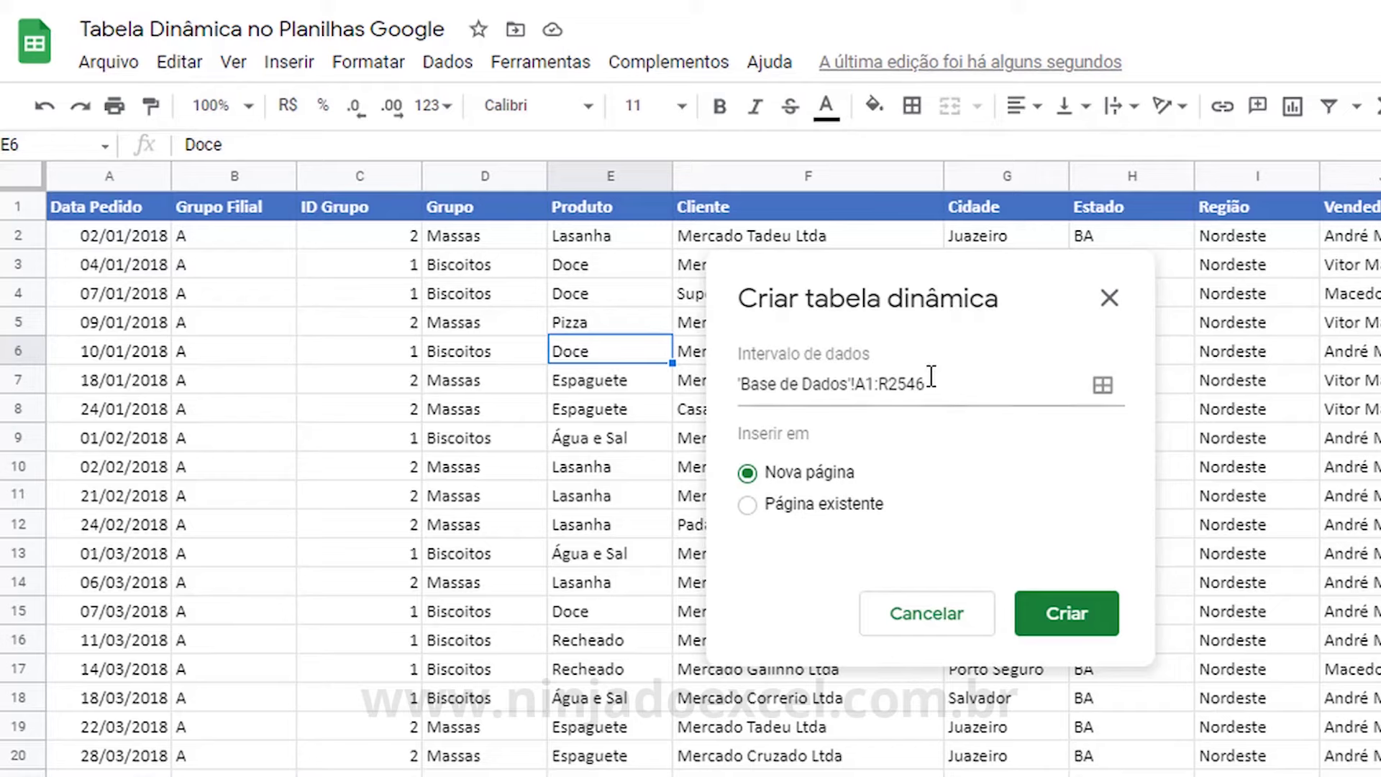
left_click(1103, 389)
left_click(118, 204)
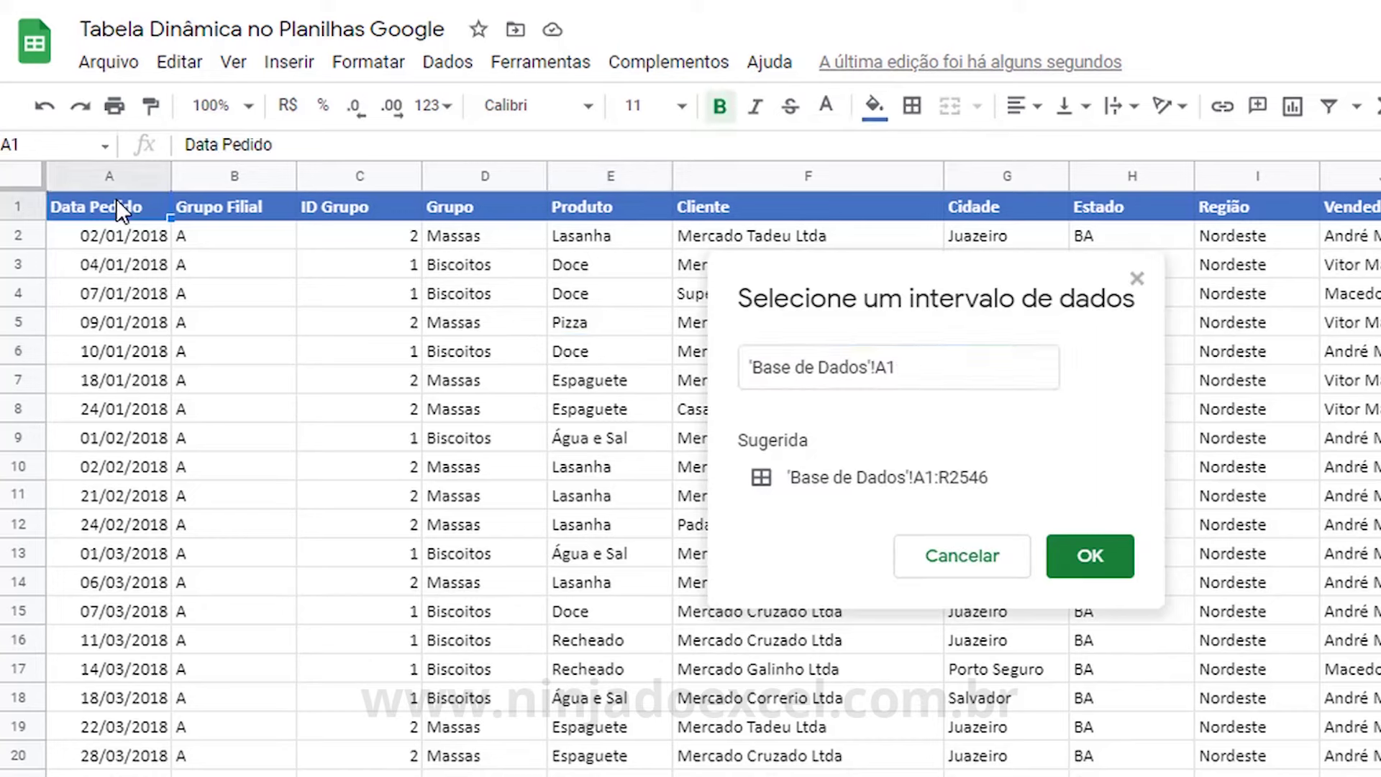
key("ctrl+shift+Right")
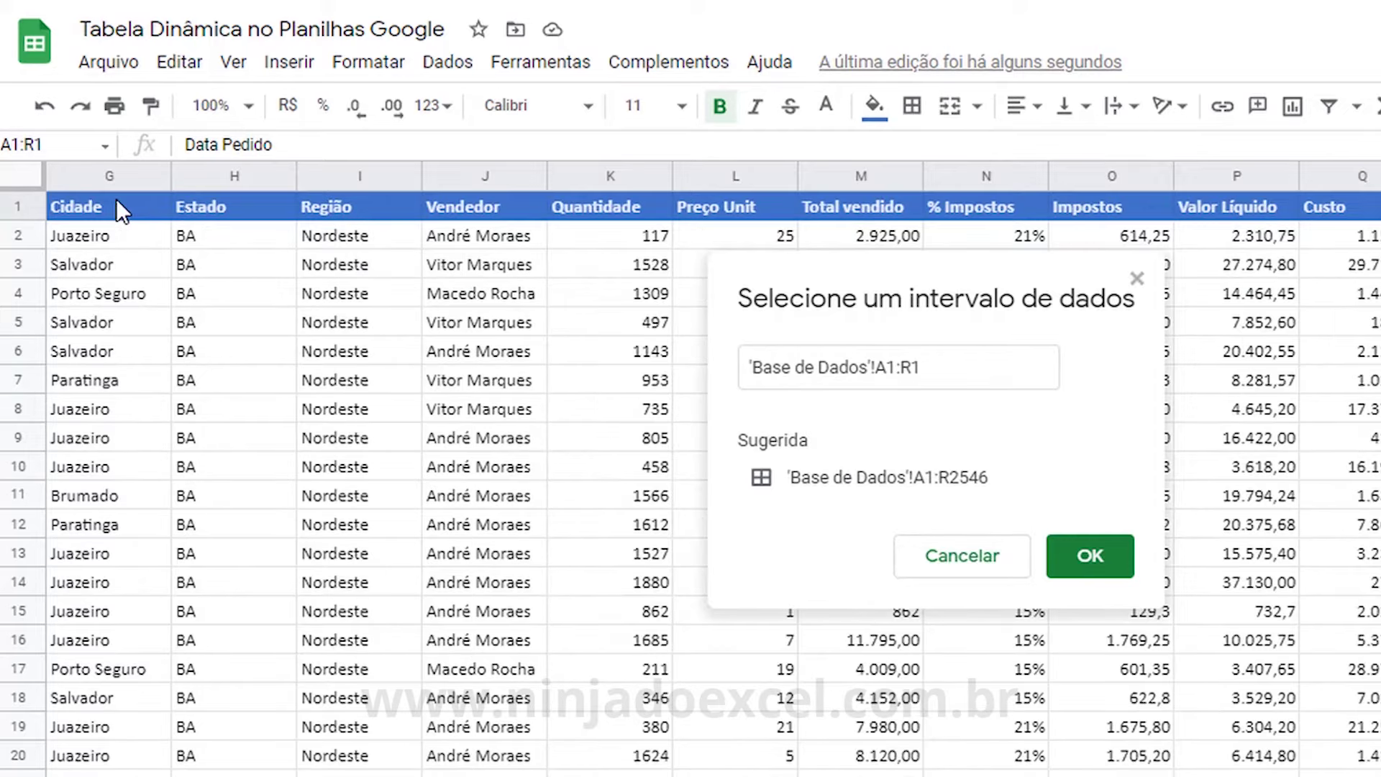
key("ctrl+shift+Down")
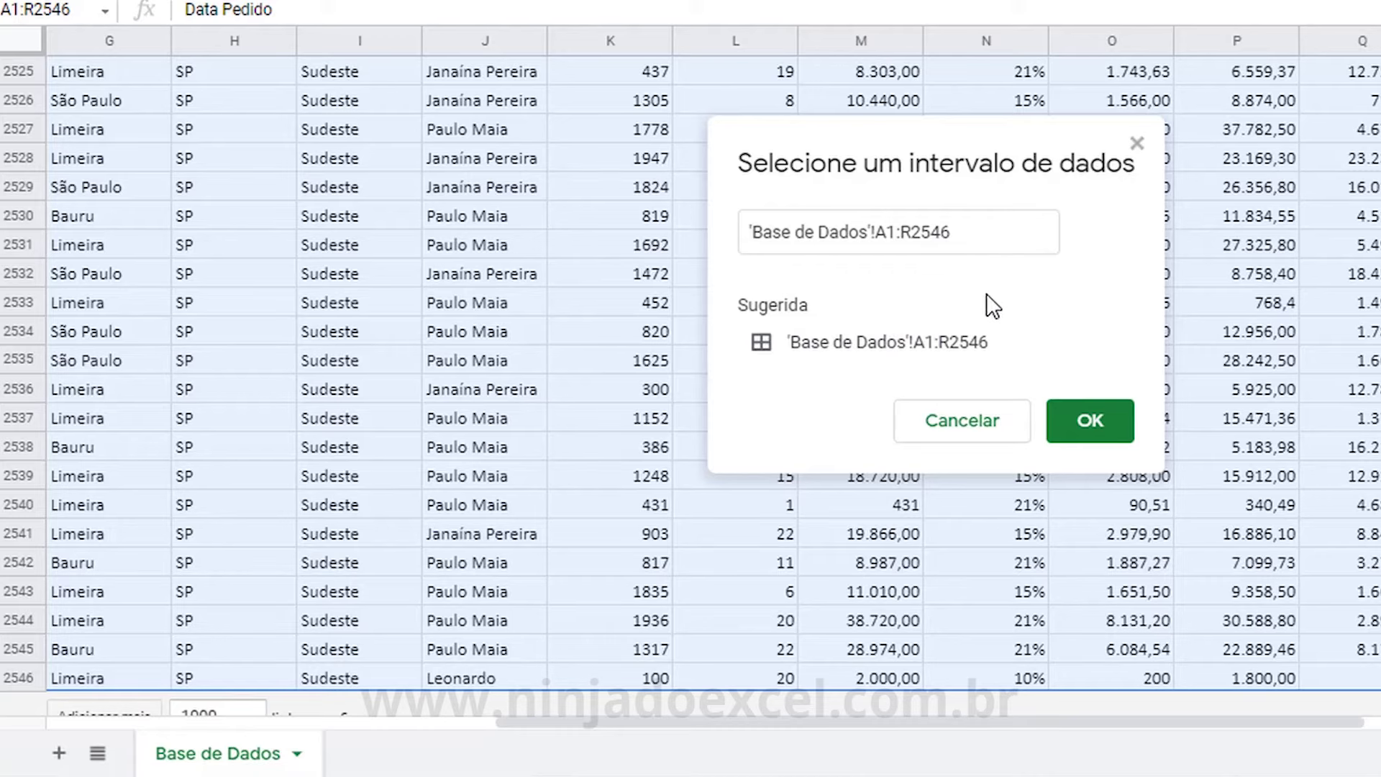
left_click(1100, 424)
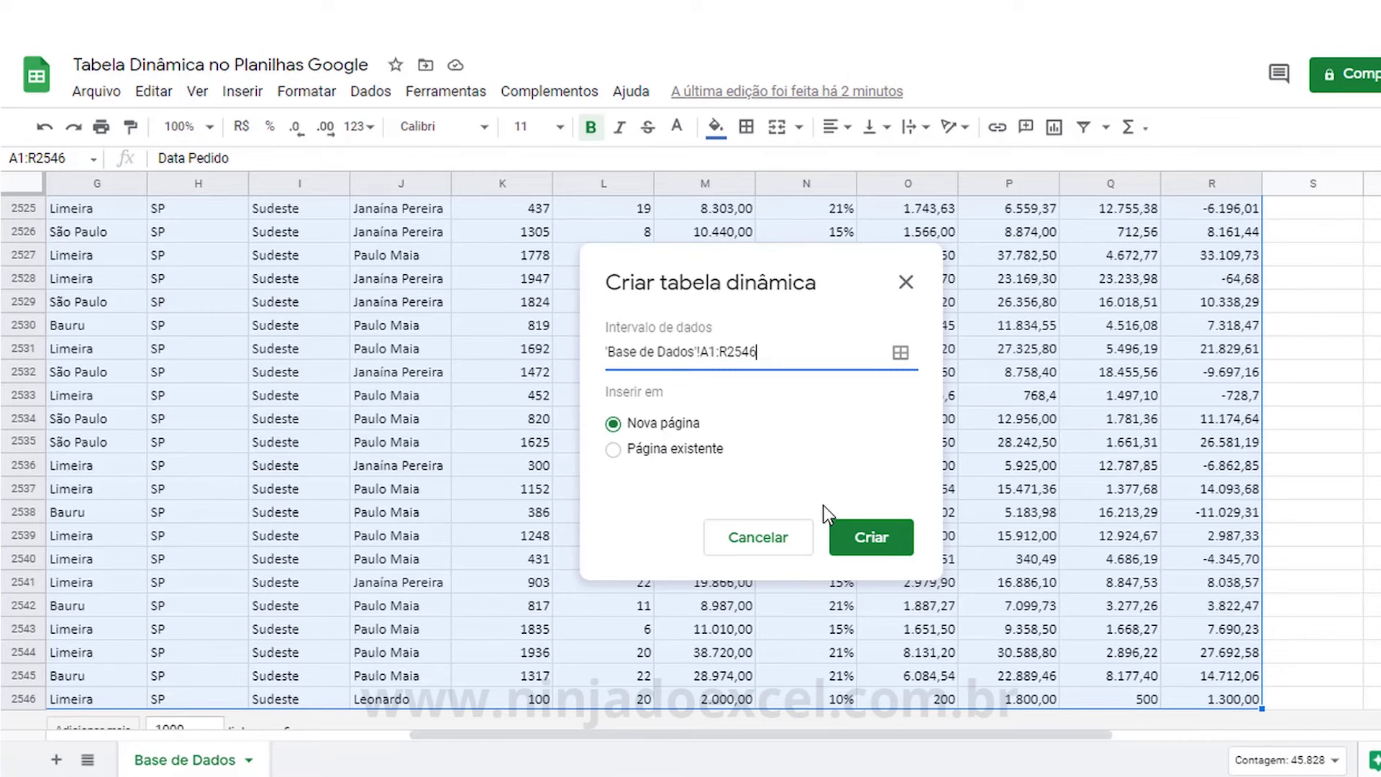
left_click(869, 540)
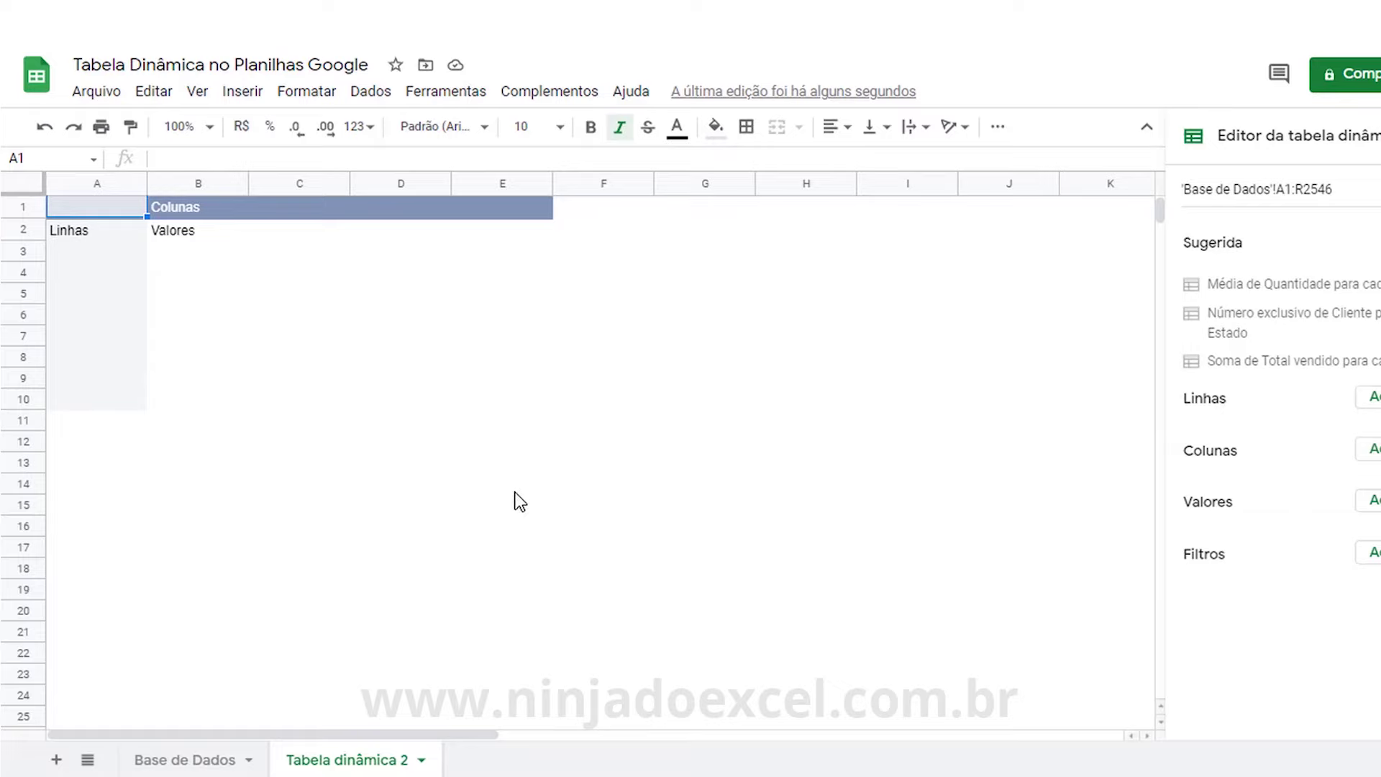
left_click(184, 760)
left_click(309, 401)
key("ctrl+Home")
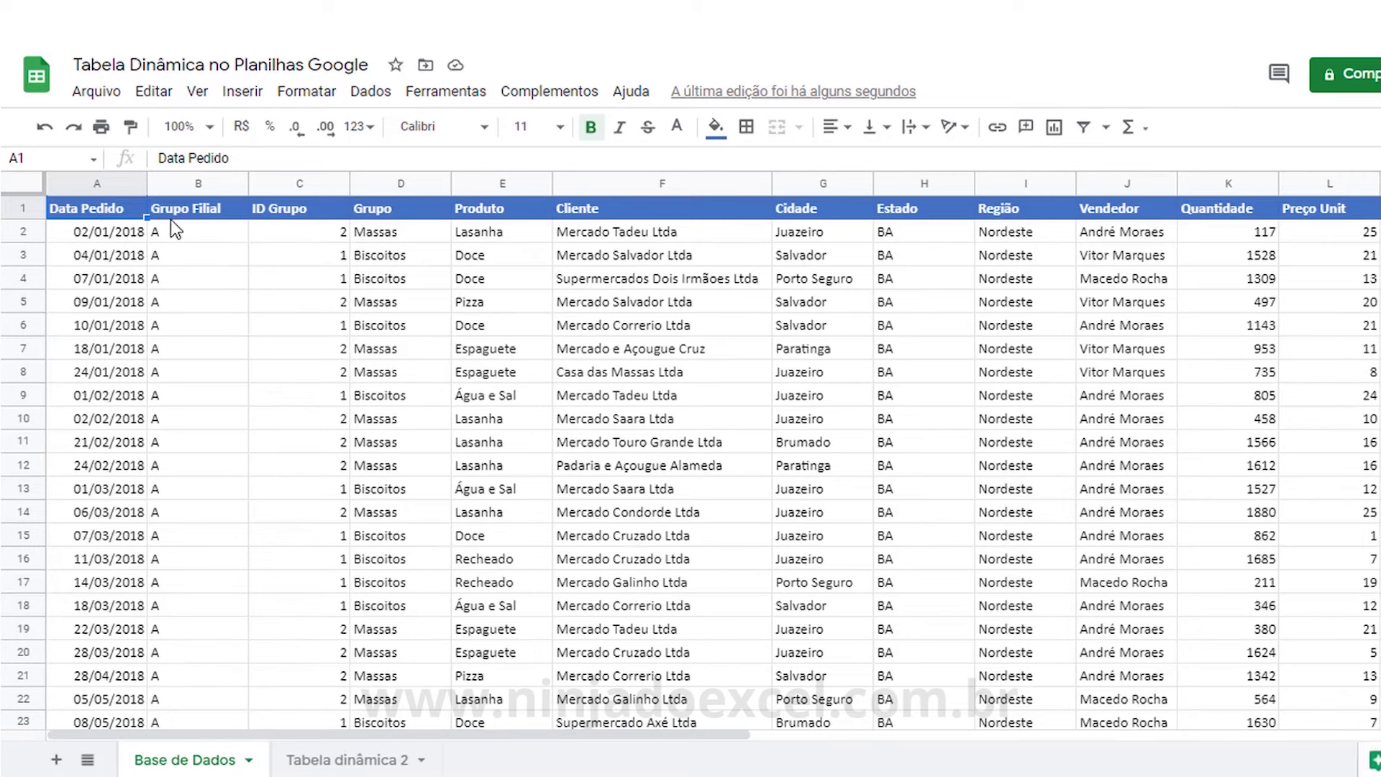
left_click(423, 209)
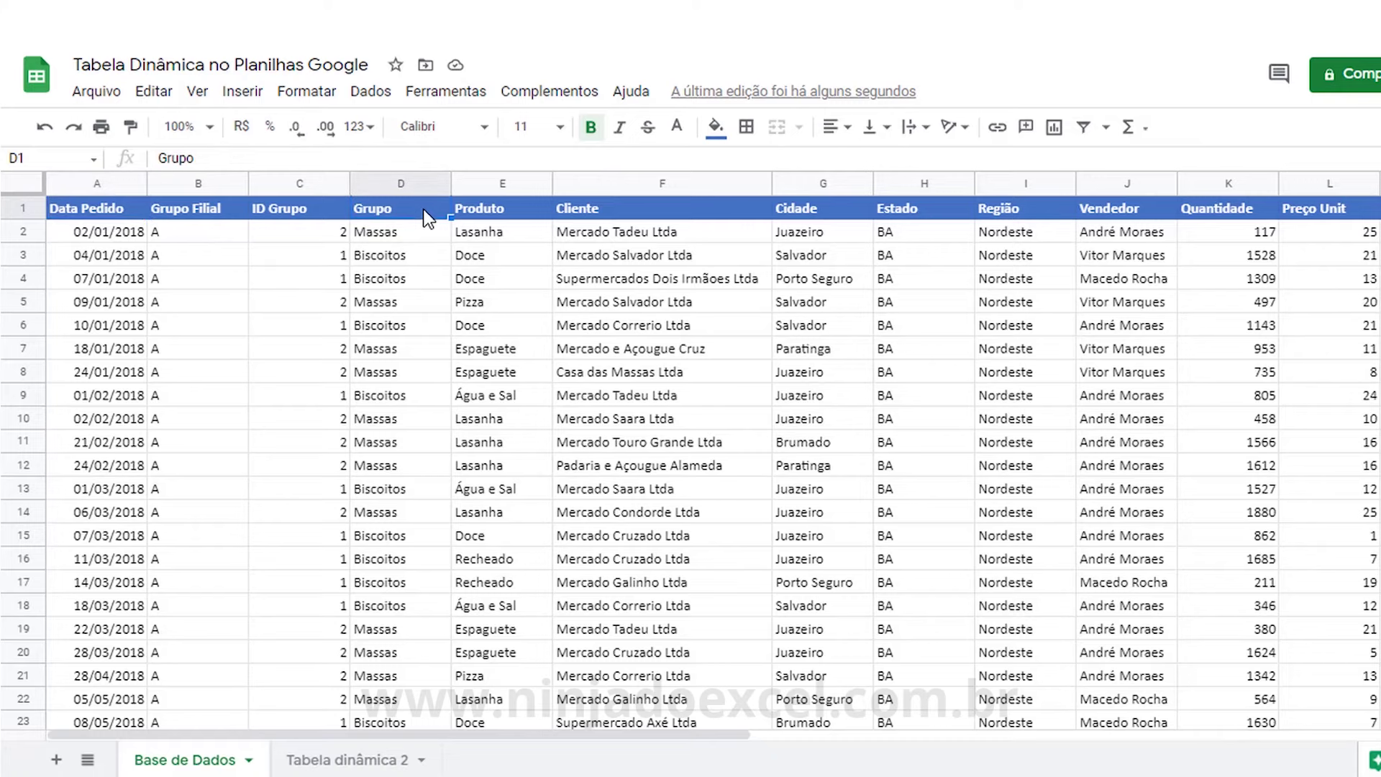
left_click(330, 759)
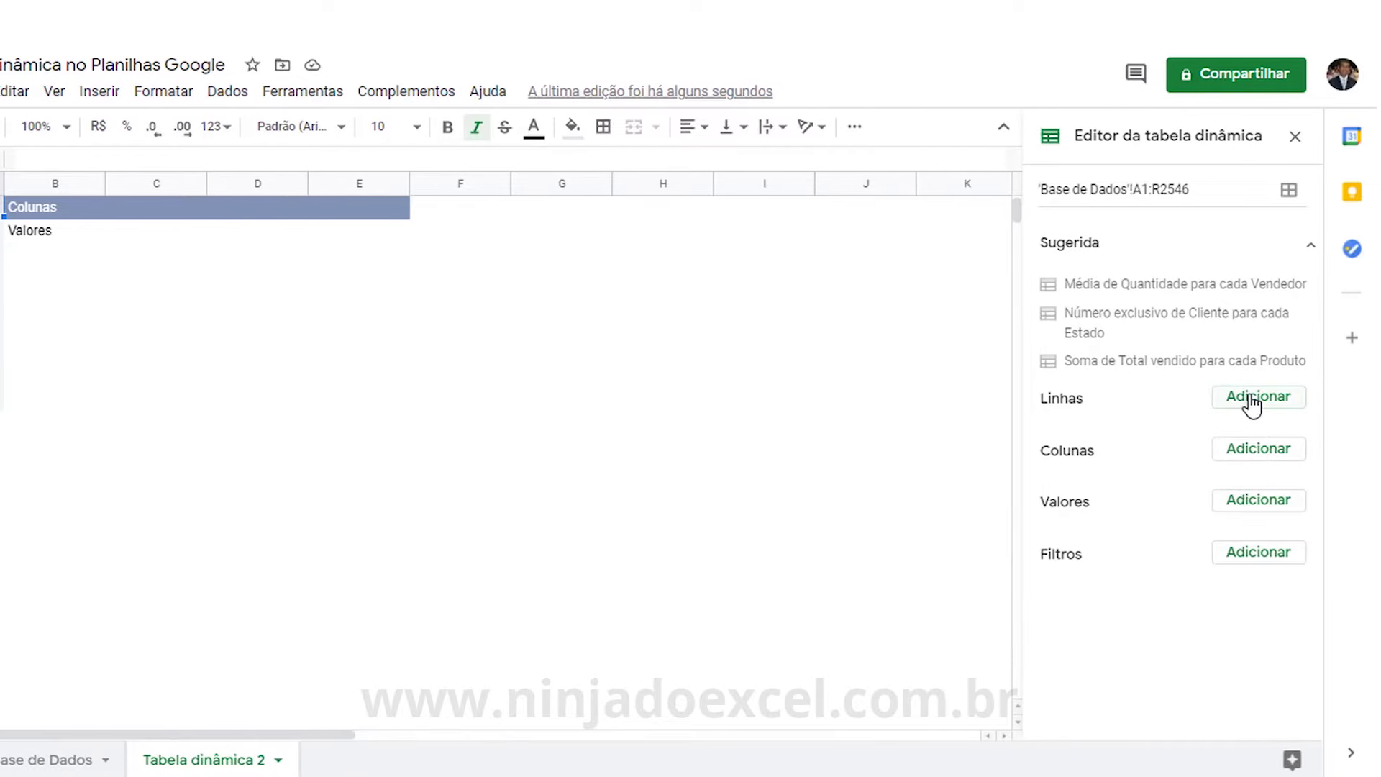
Add Região as pivot rows and SUM of Total vendido as values.
left_click(1313, 403)
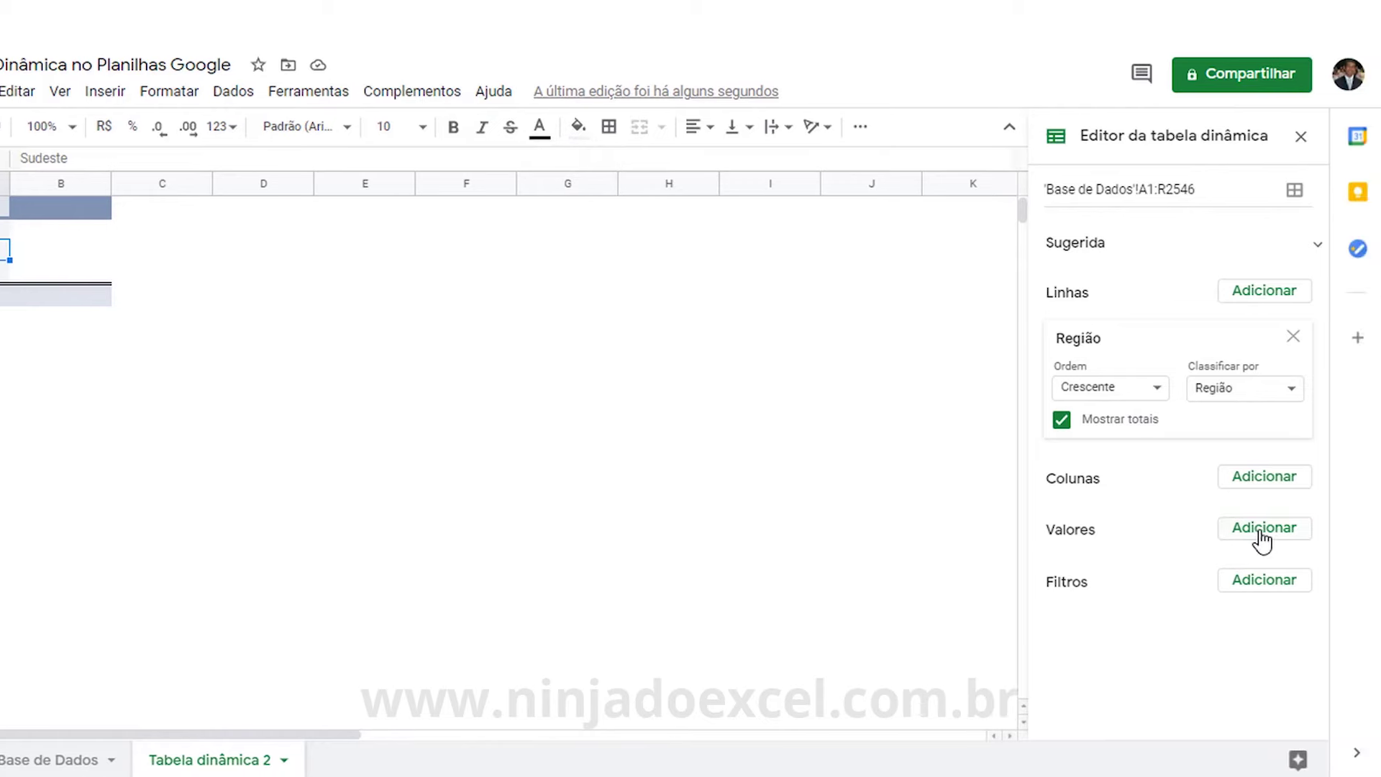
left_click(1265, 532)
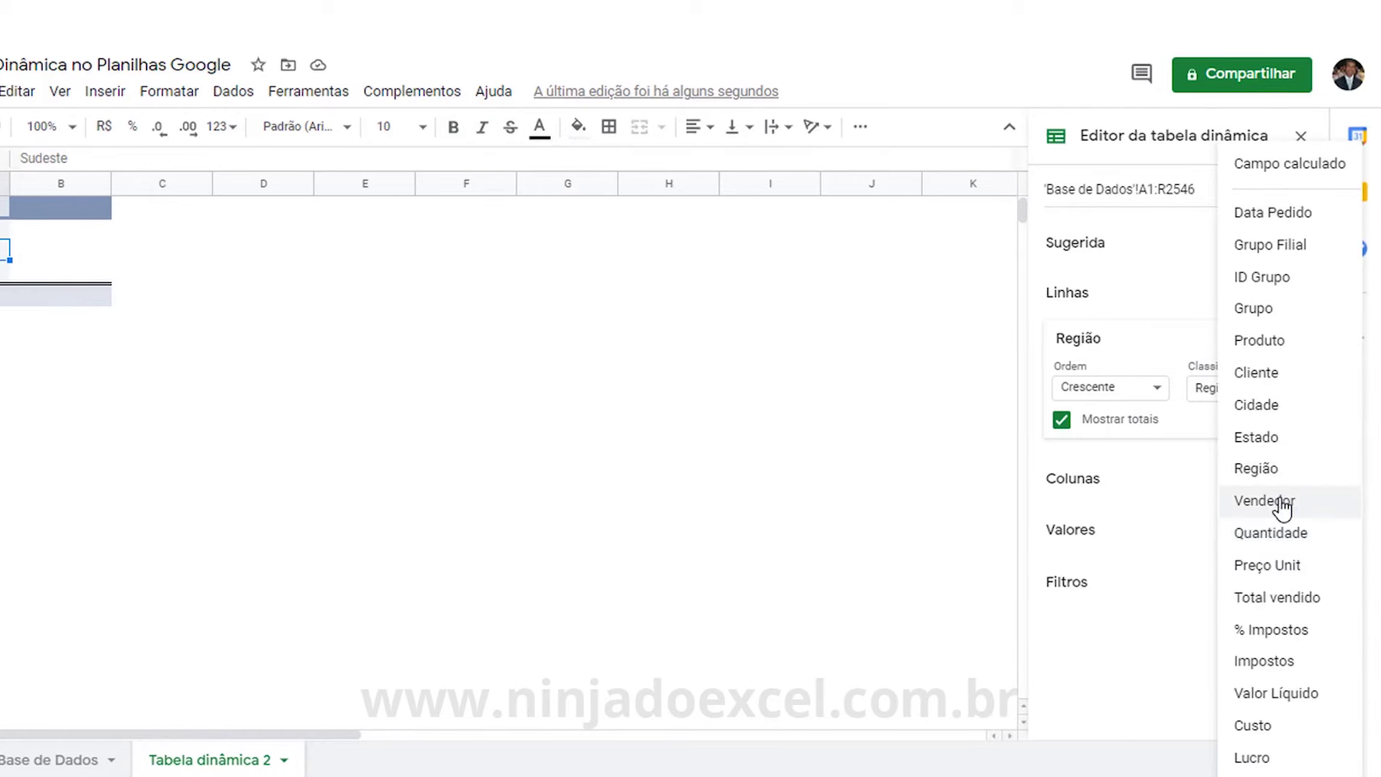
left_click(1276, 599)
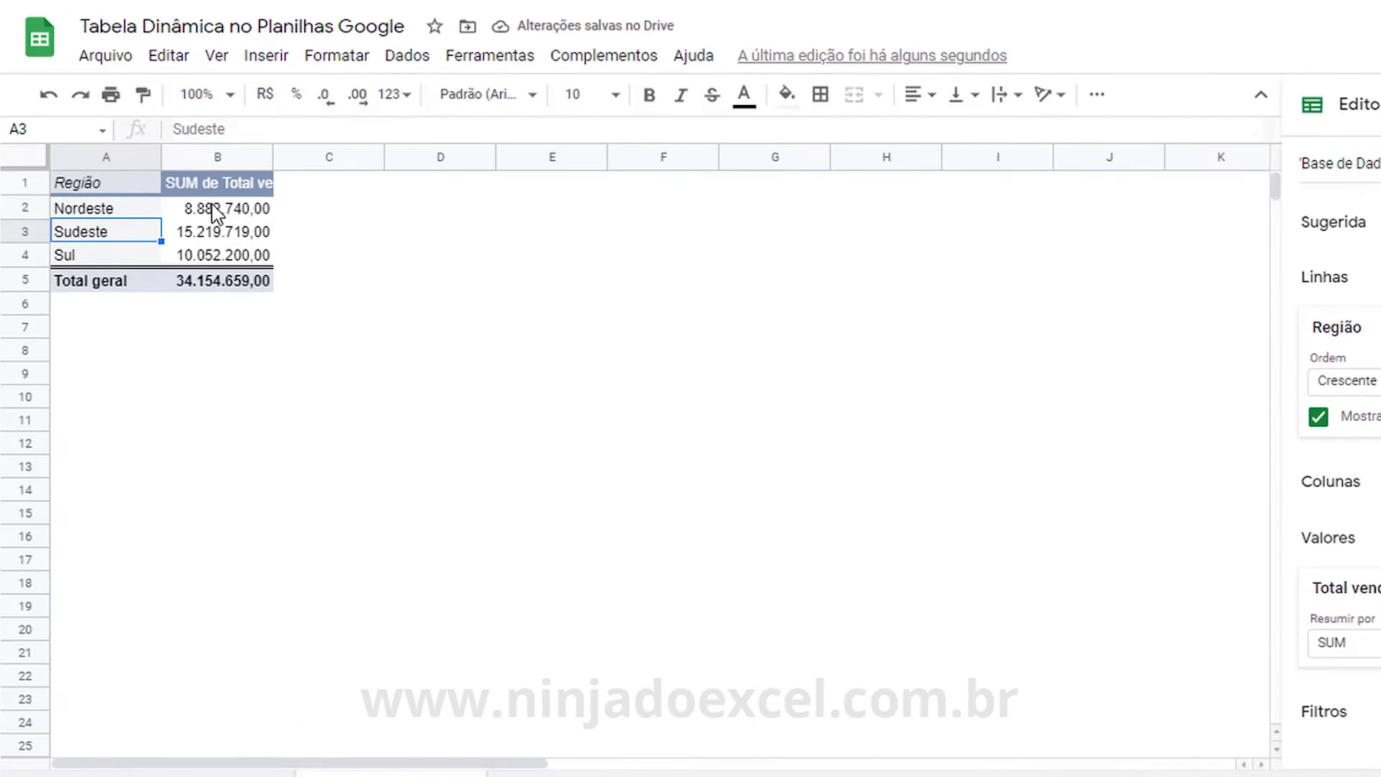
left_click(214, 211)
Format totals B2:B5 as R$ currency and auto-fit column B.
left_click(212, 285, "shift")
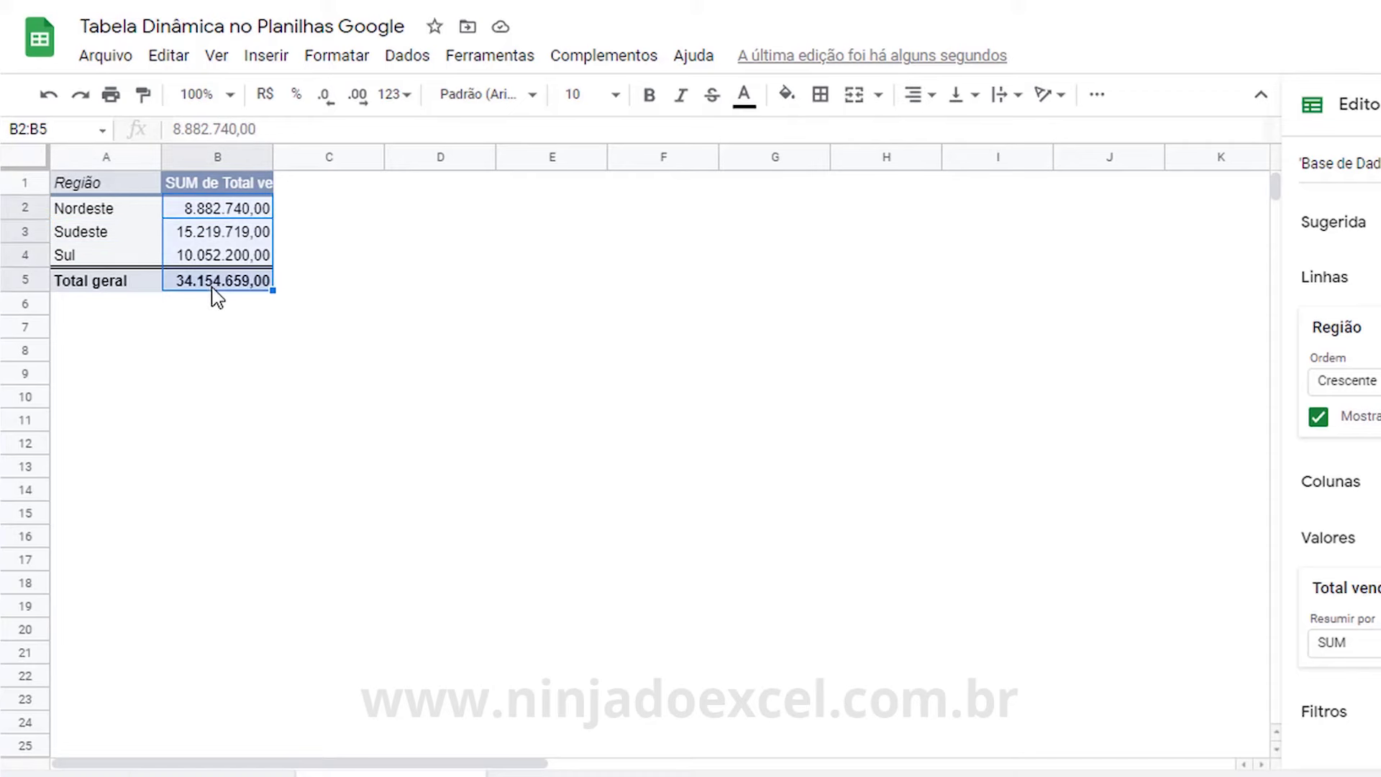
left_click(266, 106)
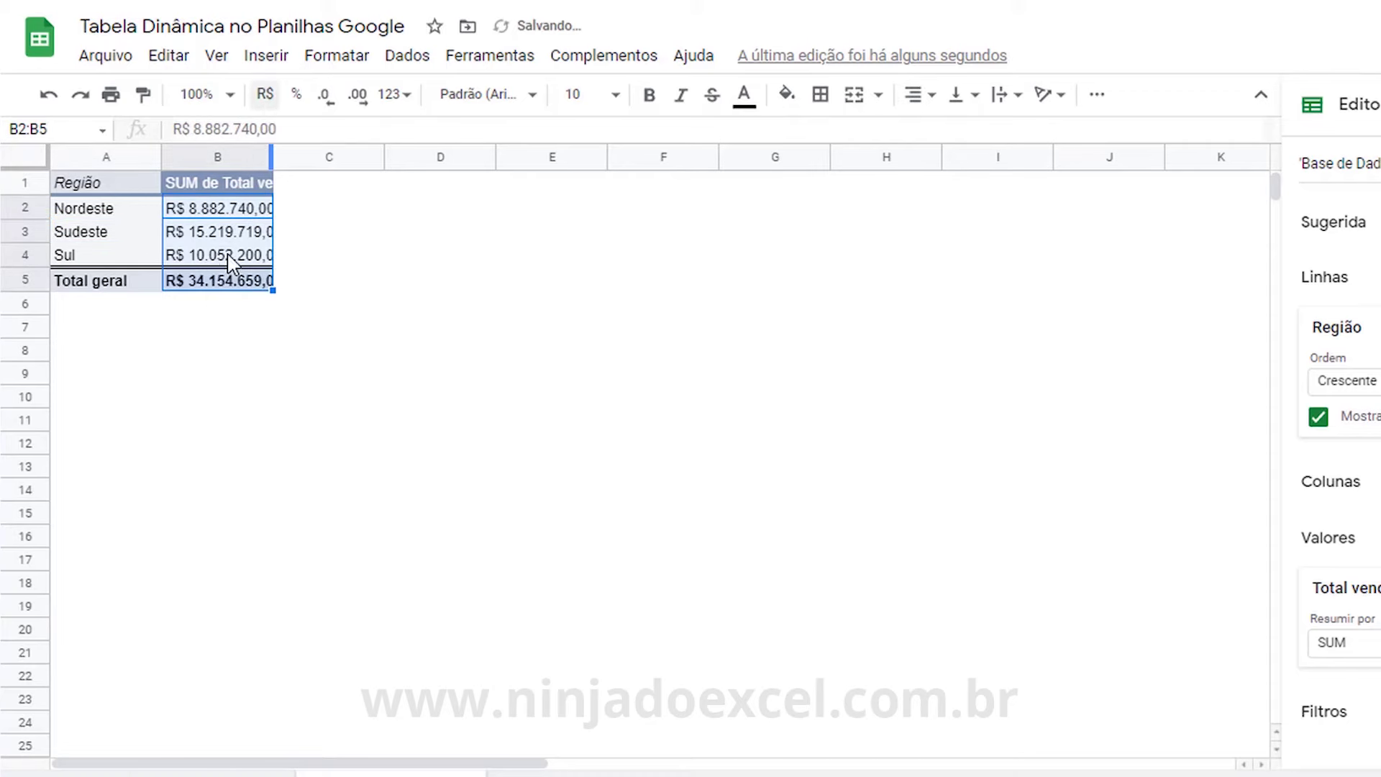
double_click(271, 161)
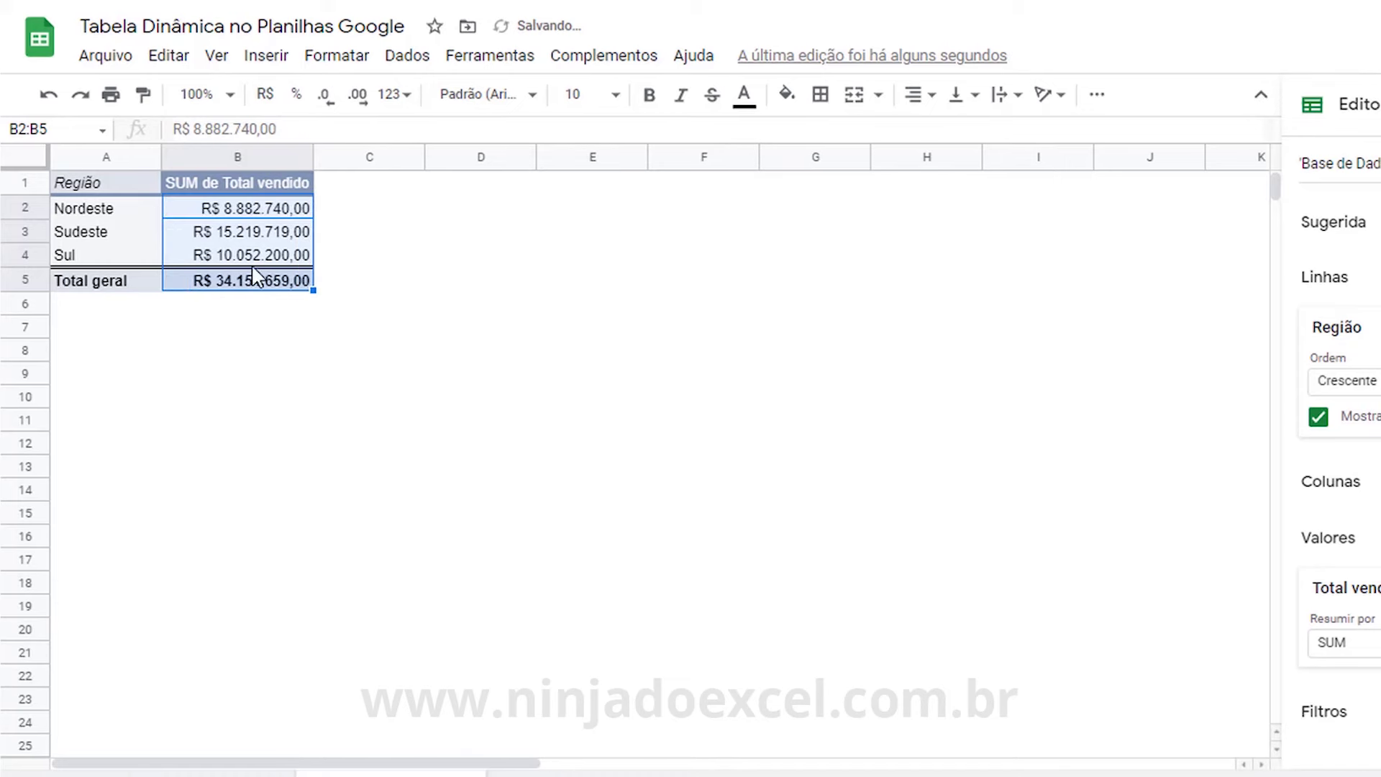
left_click(229, 234)
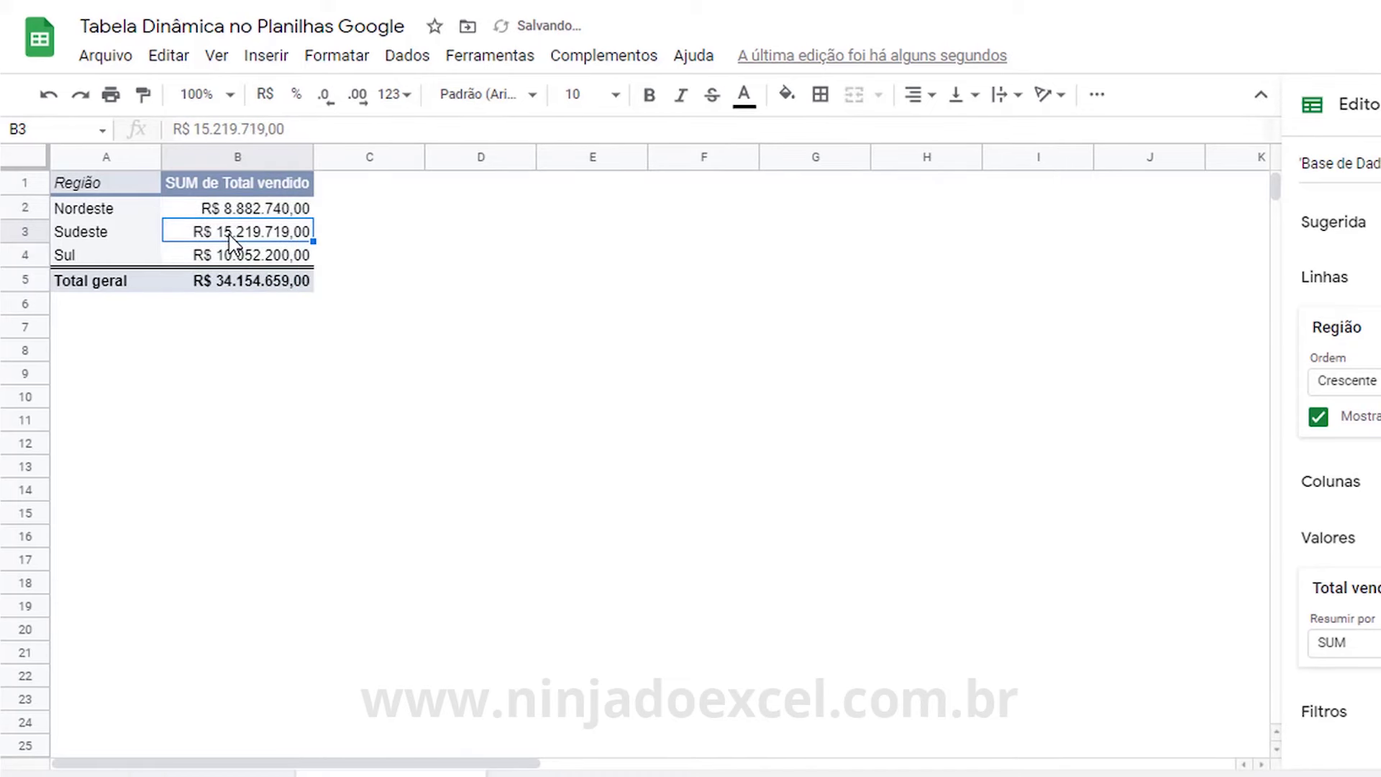
Remove Região from the pivot rows, leaving the single 34.154.659,00 total.
left_click(148, 232)
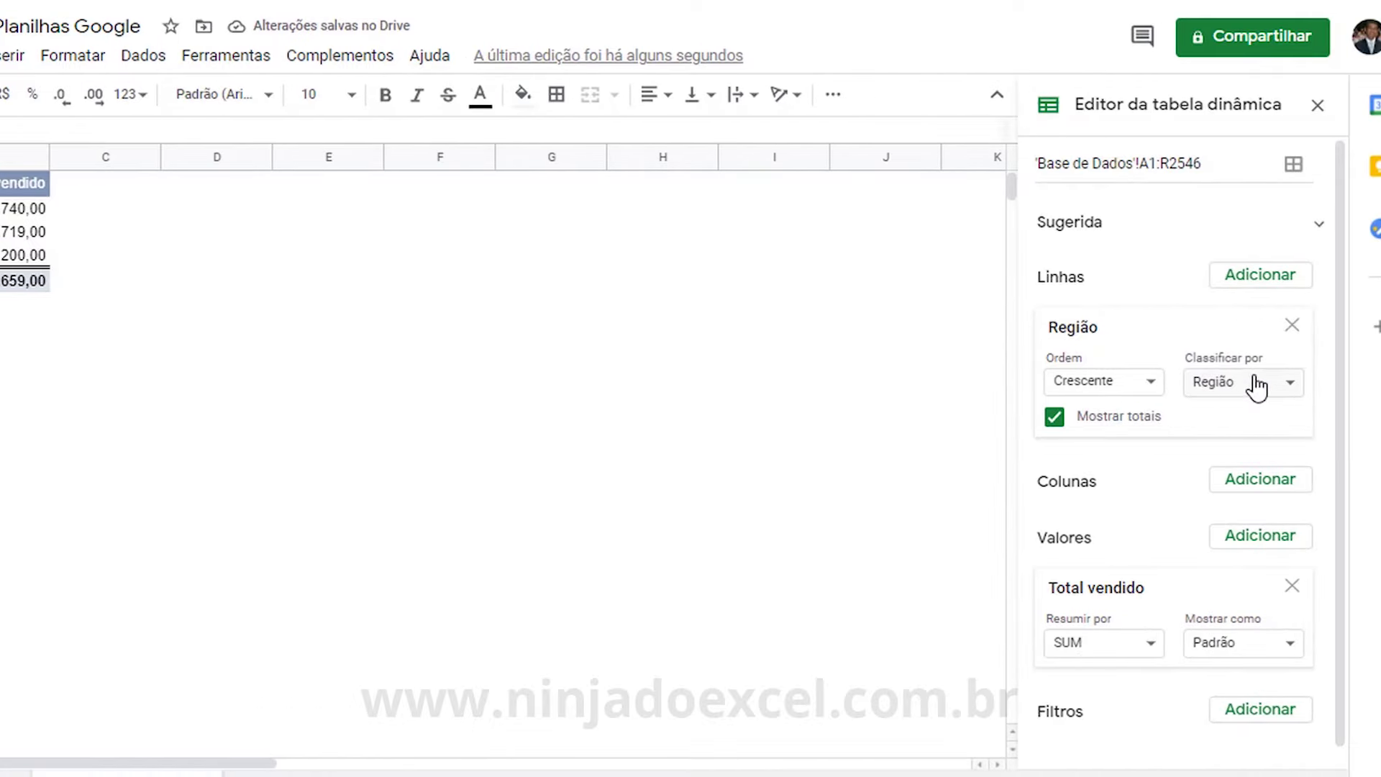
left_click(1293, 328)
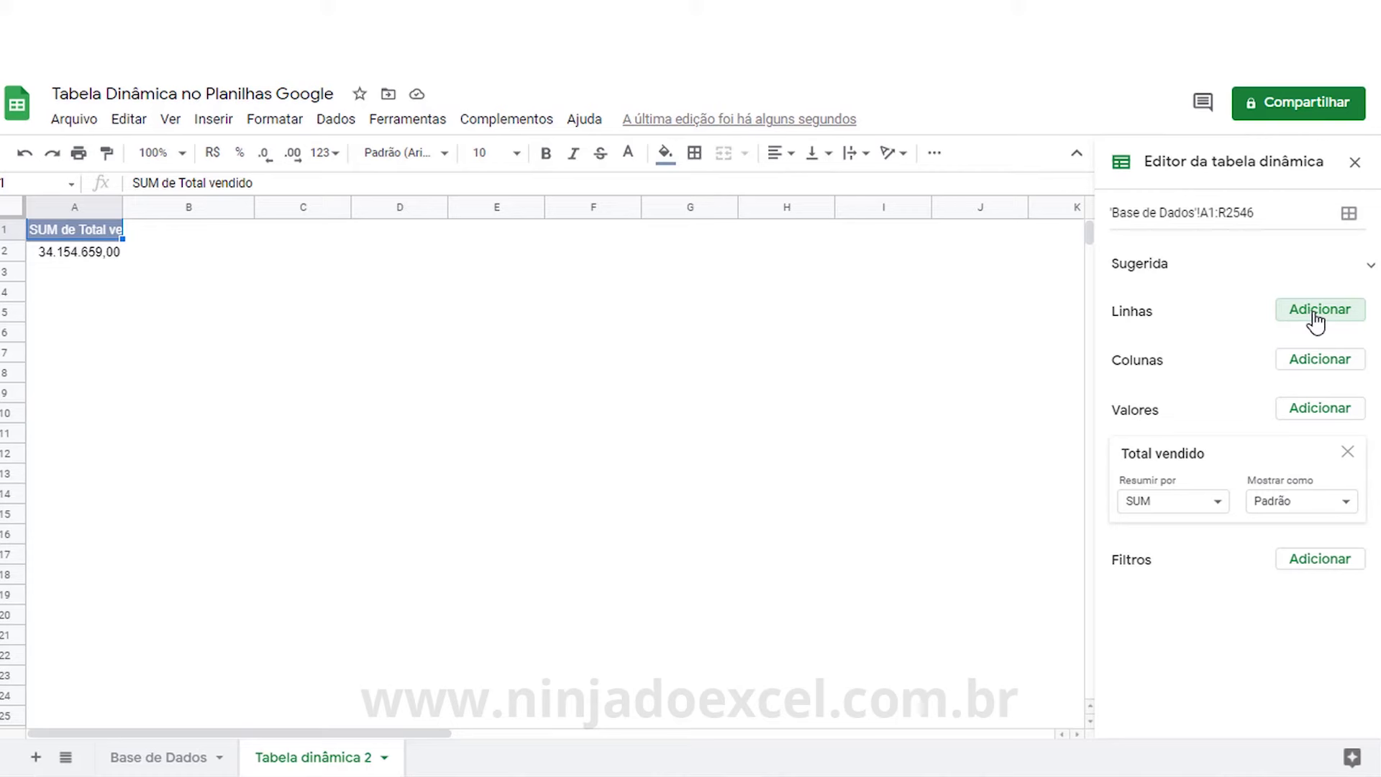
left_click(1316, 316)
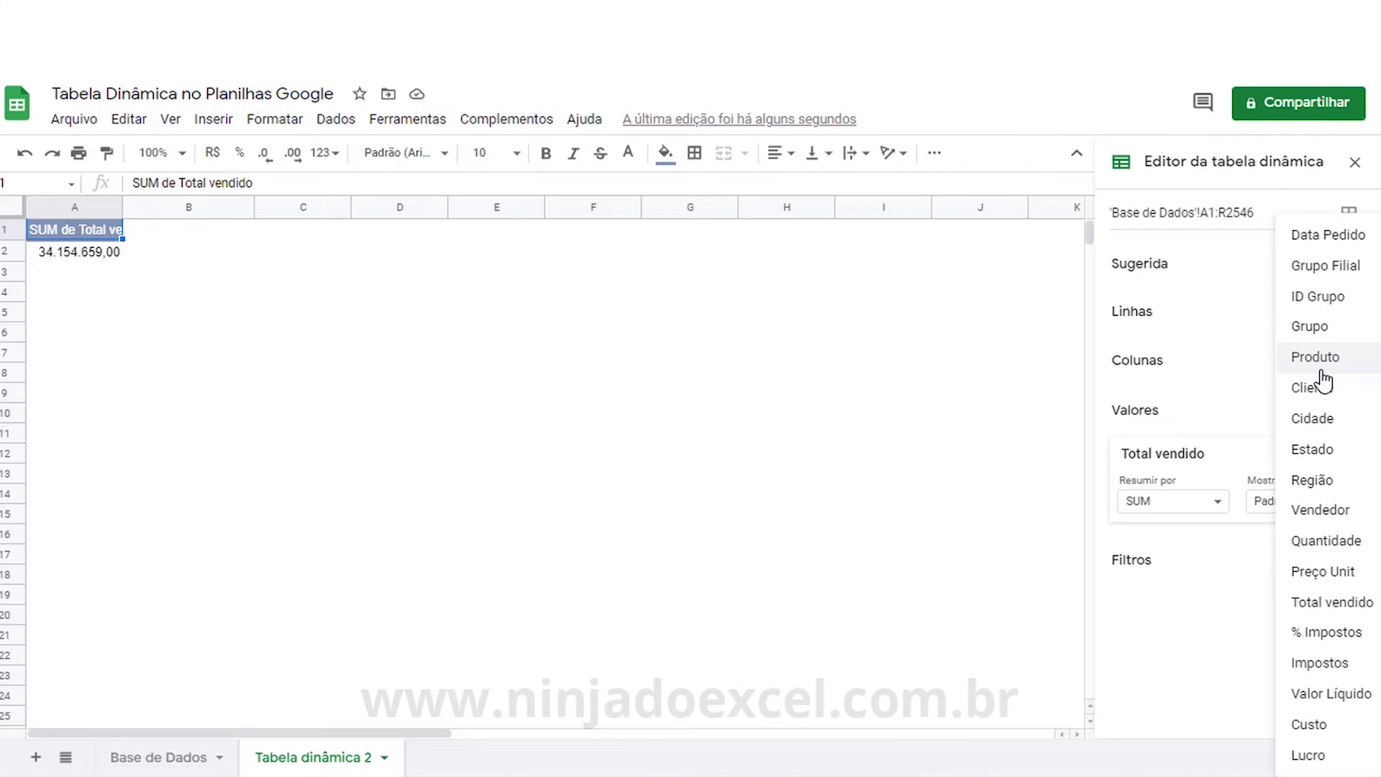
Add Cidade as pivot rows, listing 23 cities with their summed Total vendido.
left_click(1327, 421)
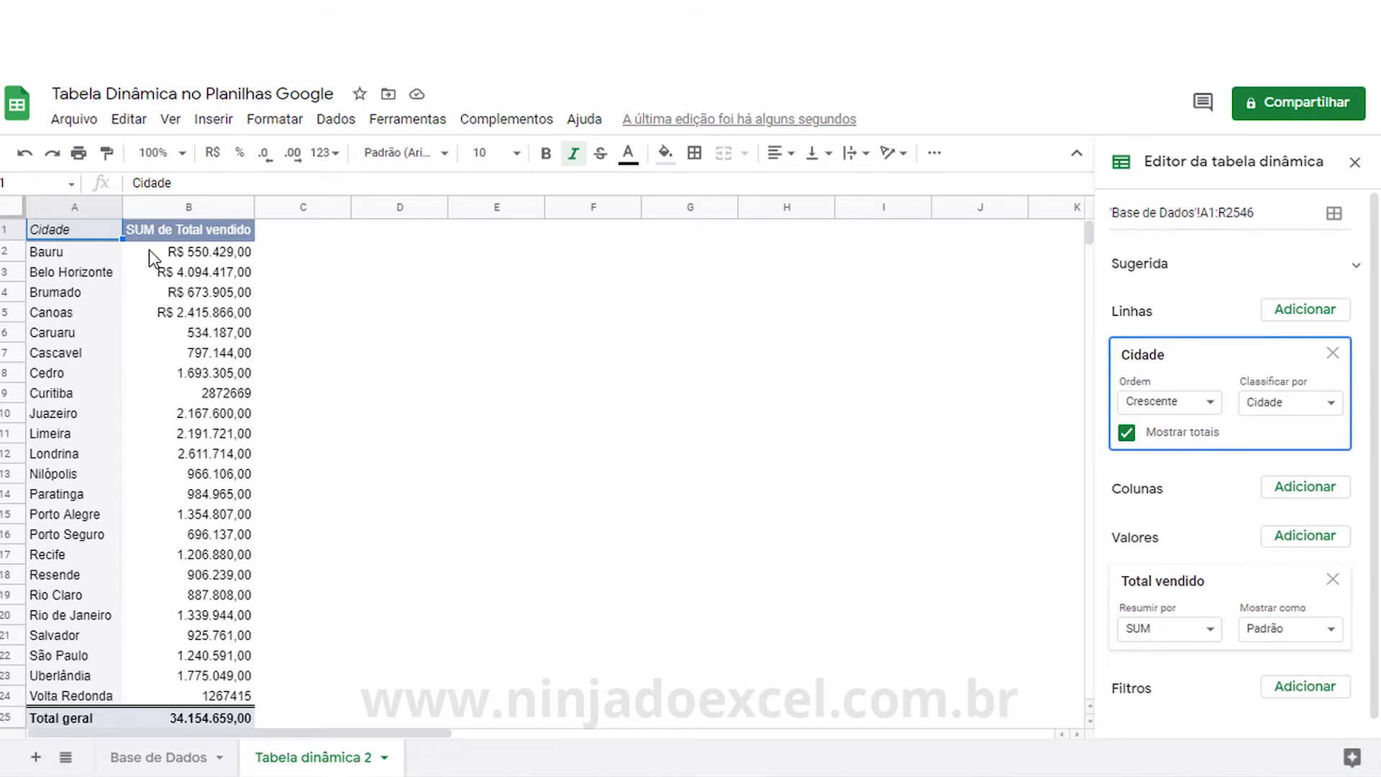
mouse_move(189, 558)
left_mouse_down()
mouse_move(278, 558)
mouse_move(641, 489)
left_mouse_up()
left_click(174, 440)
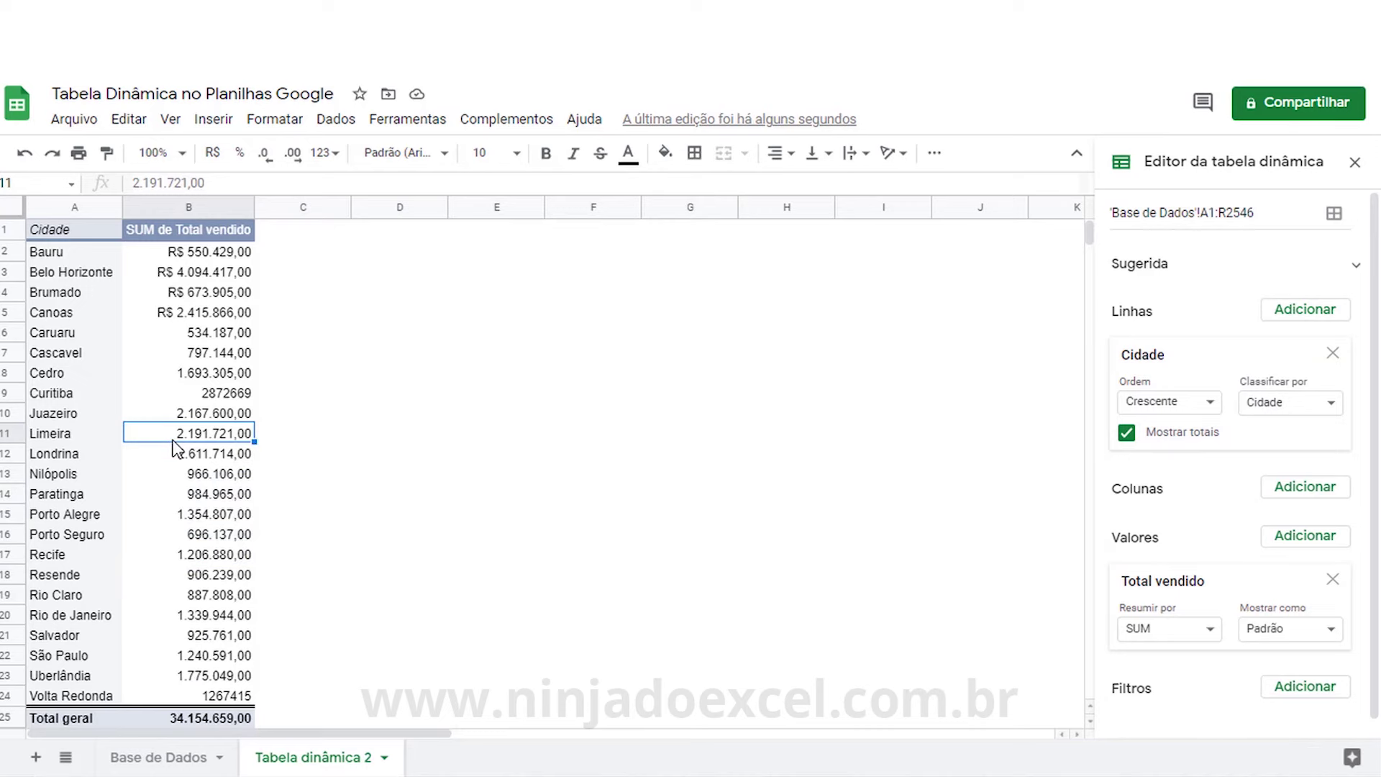
left_click(1211, 402)
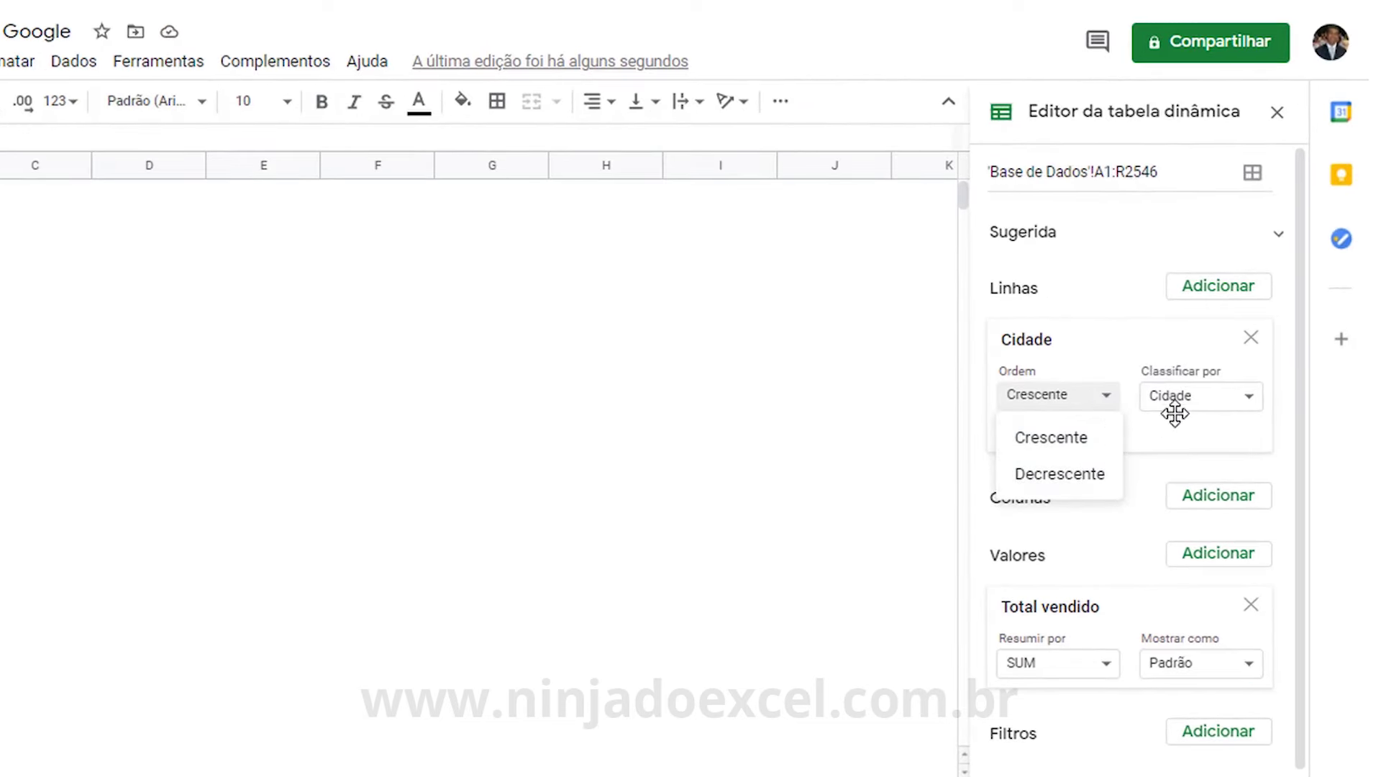
left_click(1199, 406)
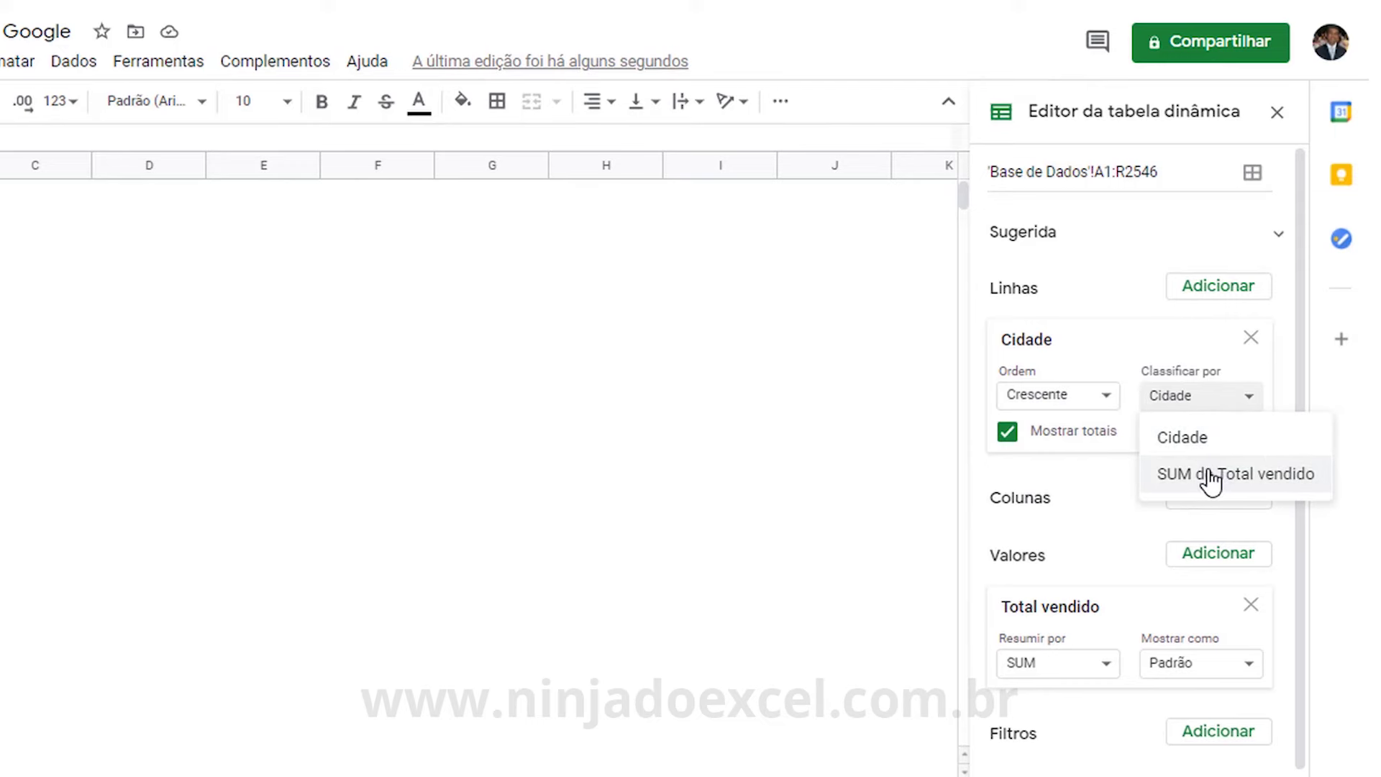
left_click(1211, 475)
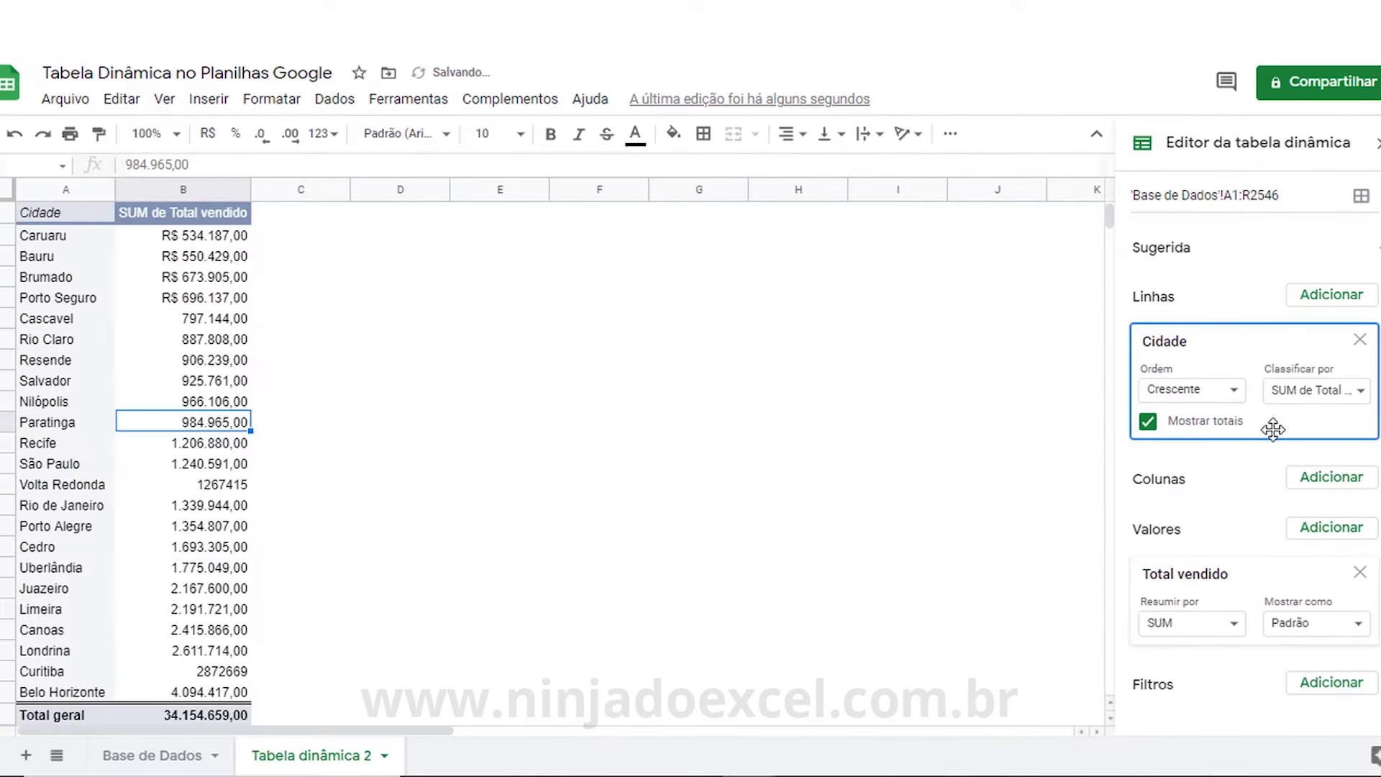
left_click(1230, 394)
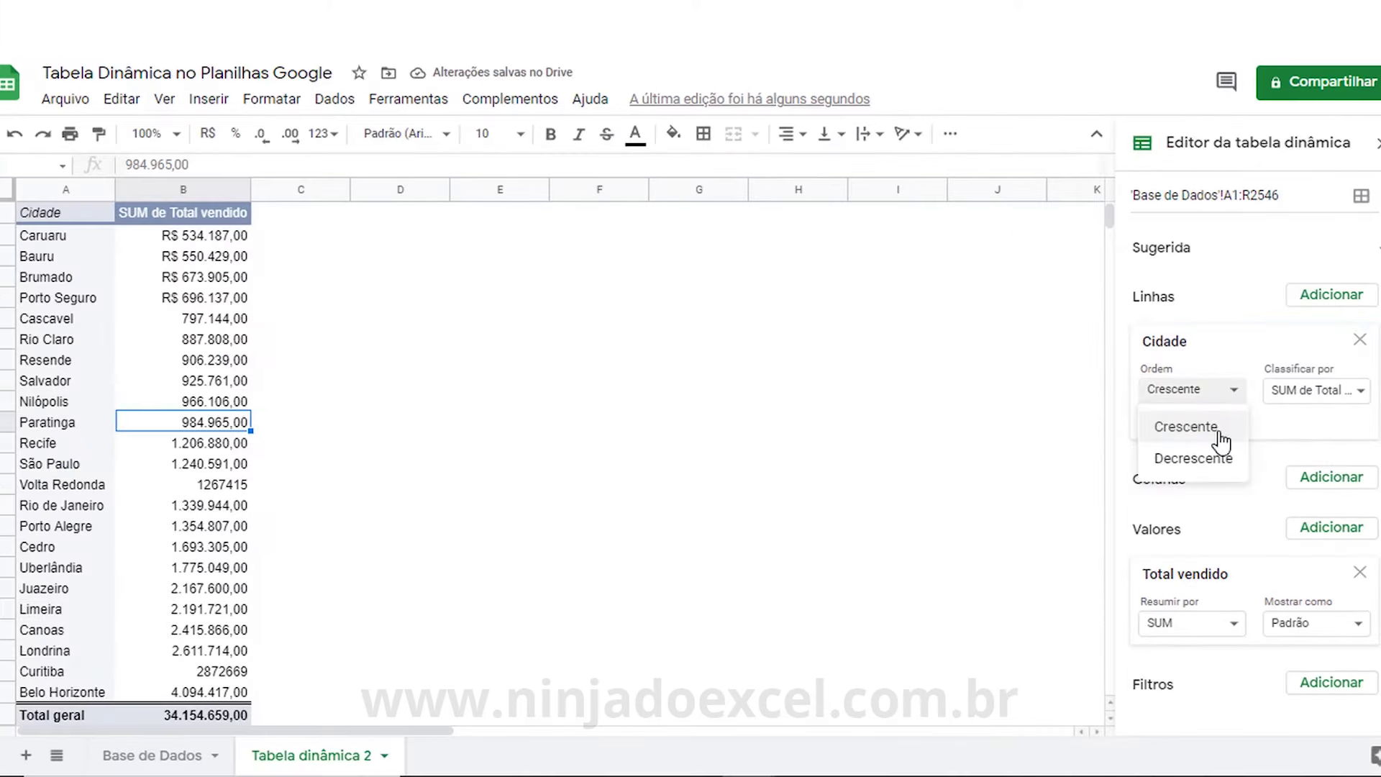
left_click(1291, 394)
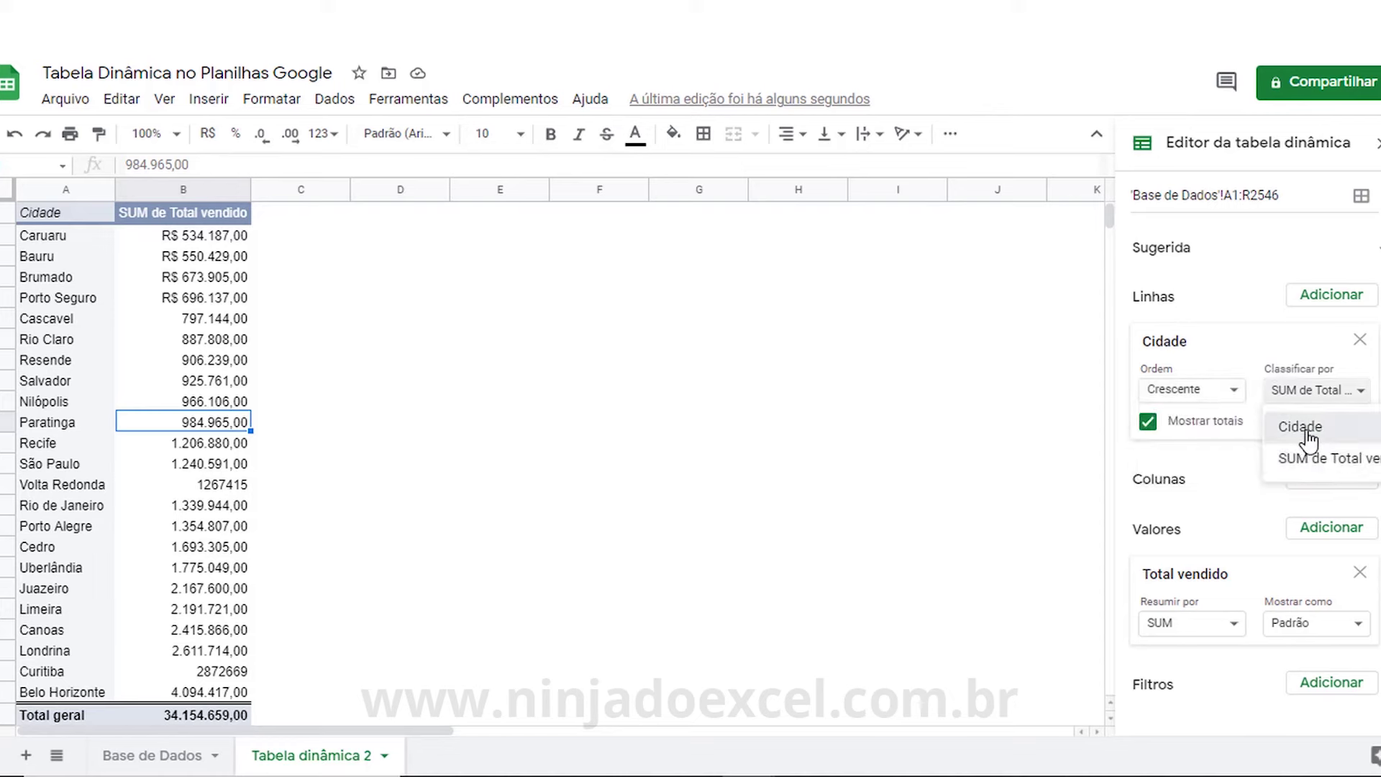
left_click(1300, 427)
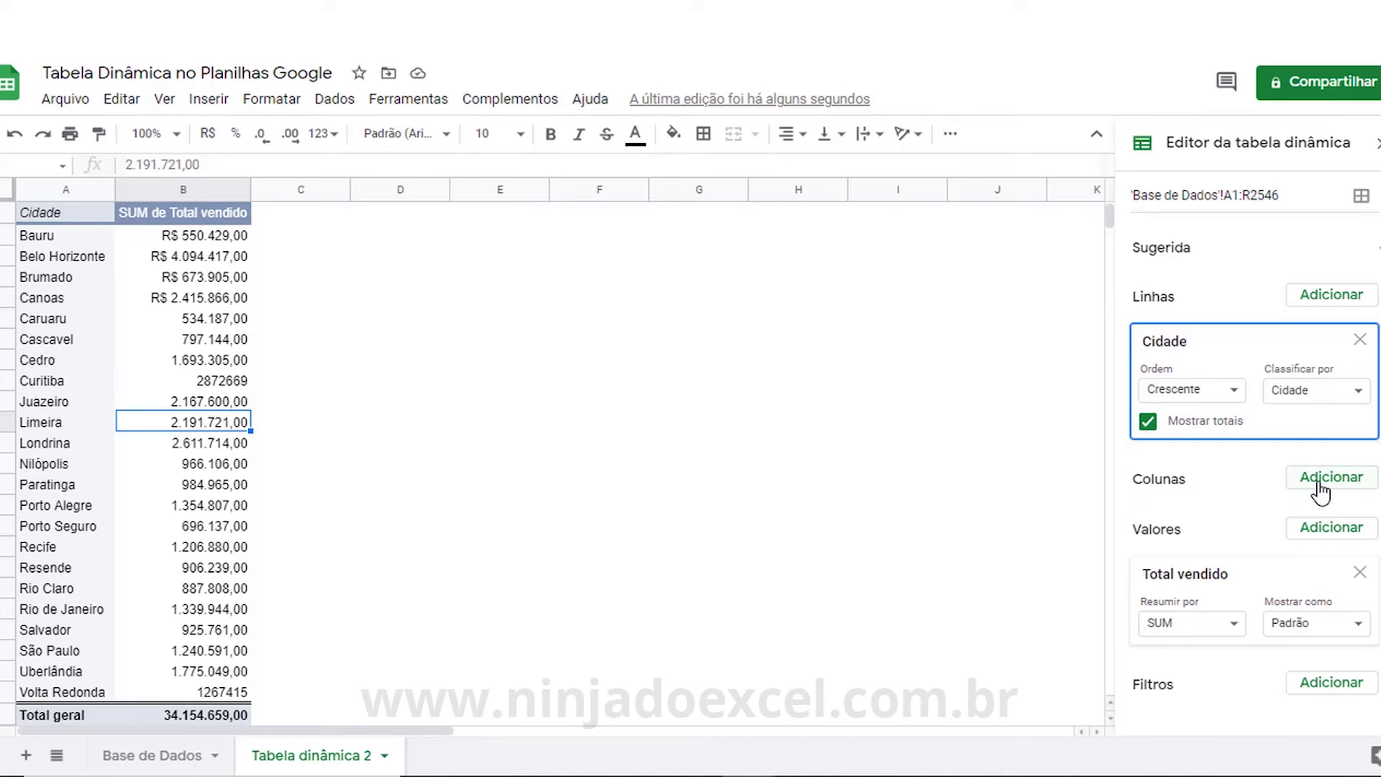
Add Produto as pivot columns, from Água e Sal through Recheado plus Total geral.
left_click(1320, 492)
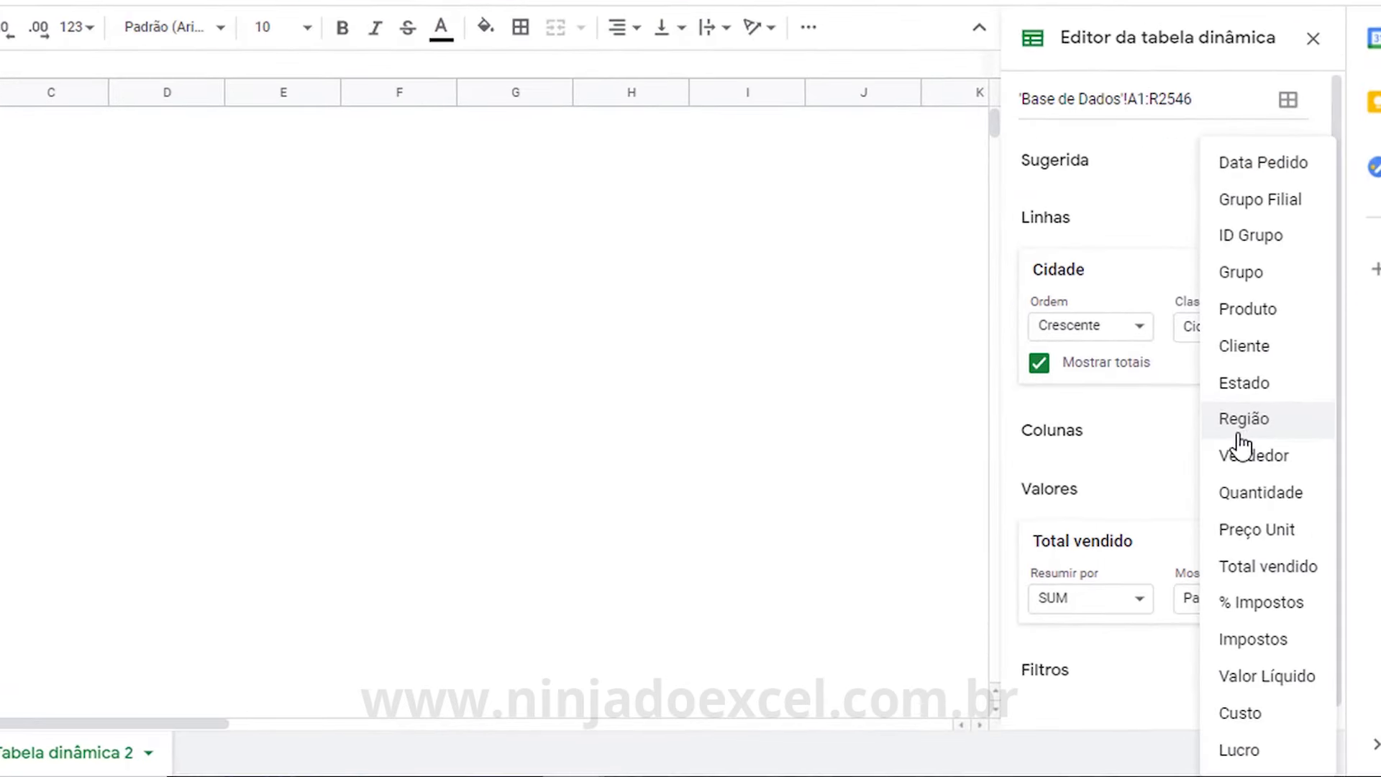
left_click(1255, 310)
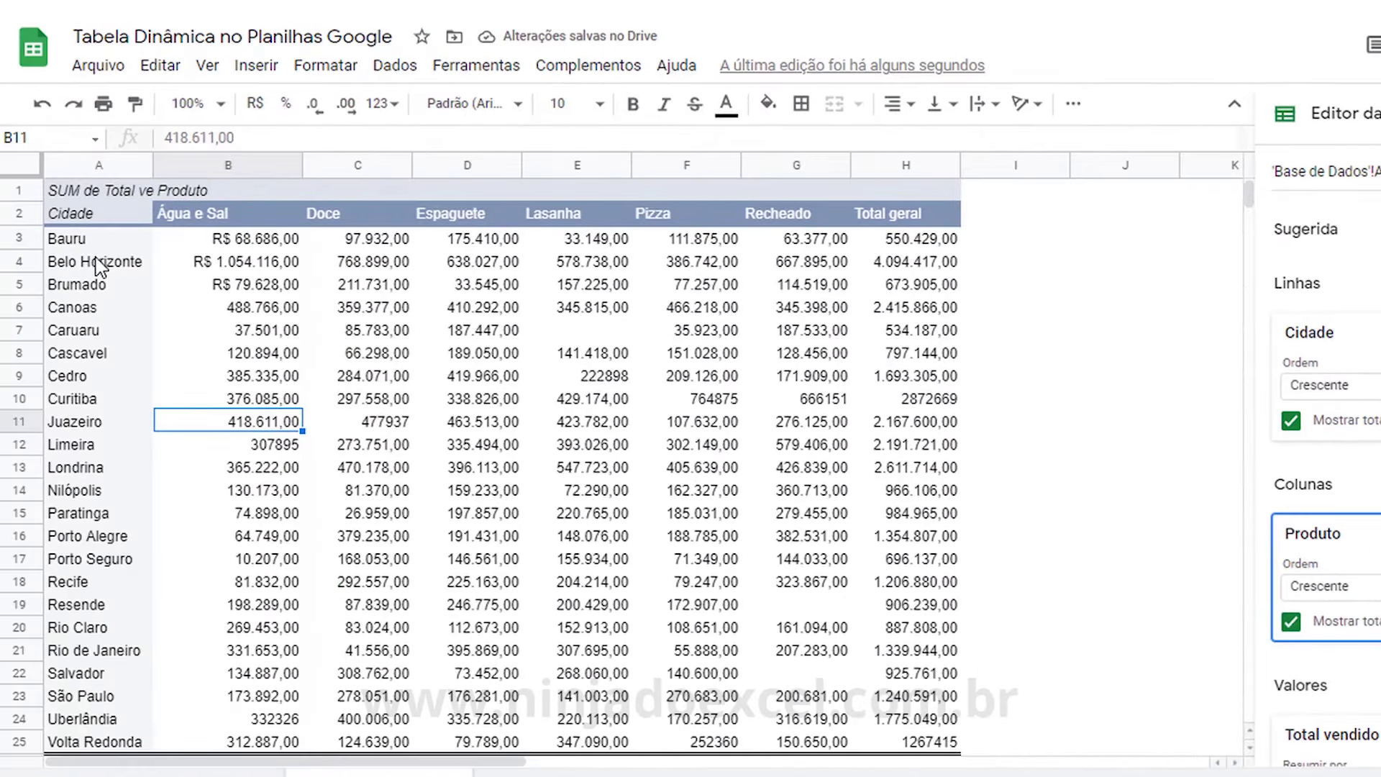
left_click(81, 244)
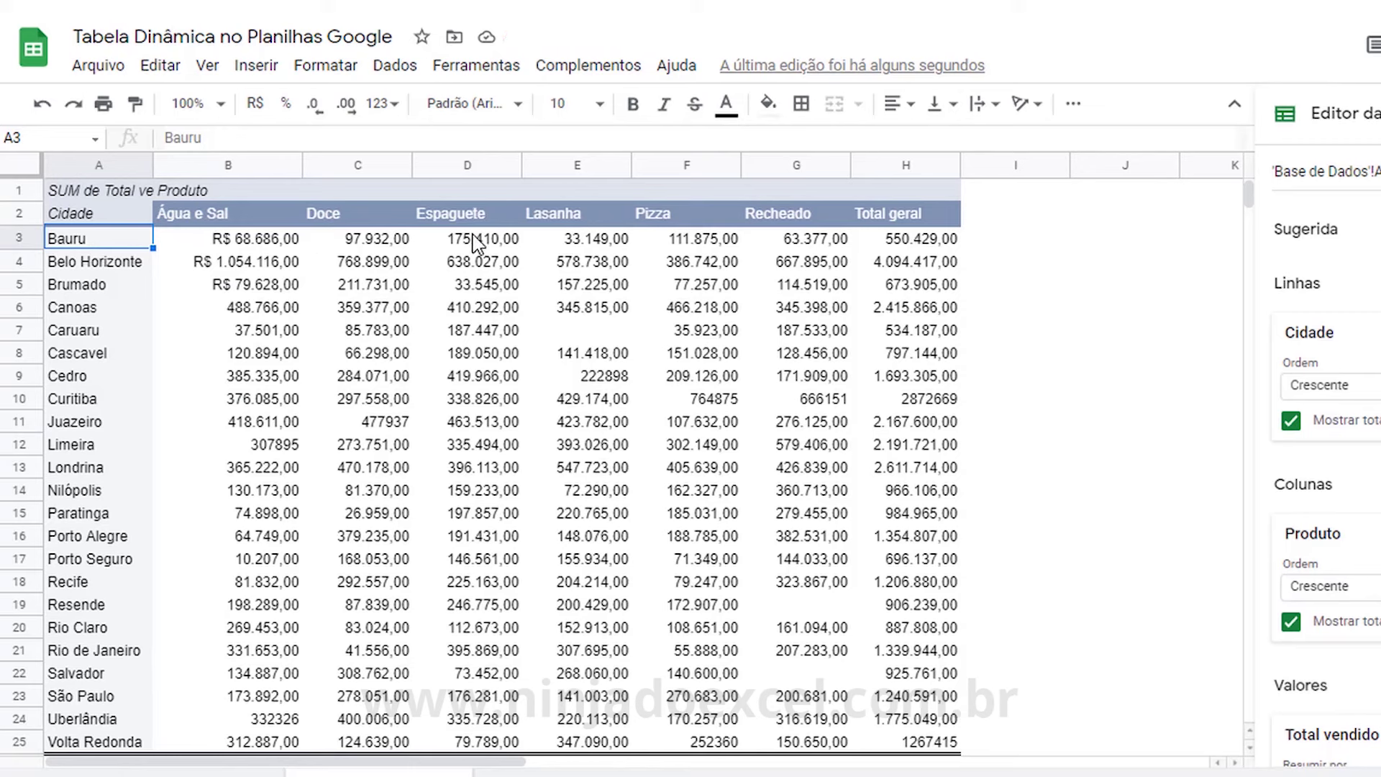
left_click(225, 290)
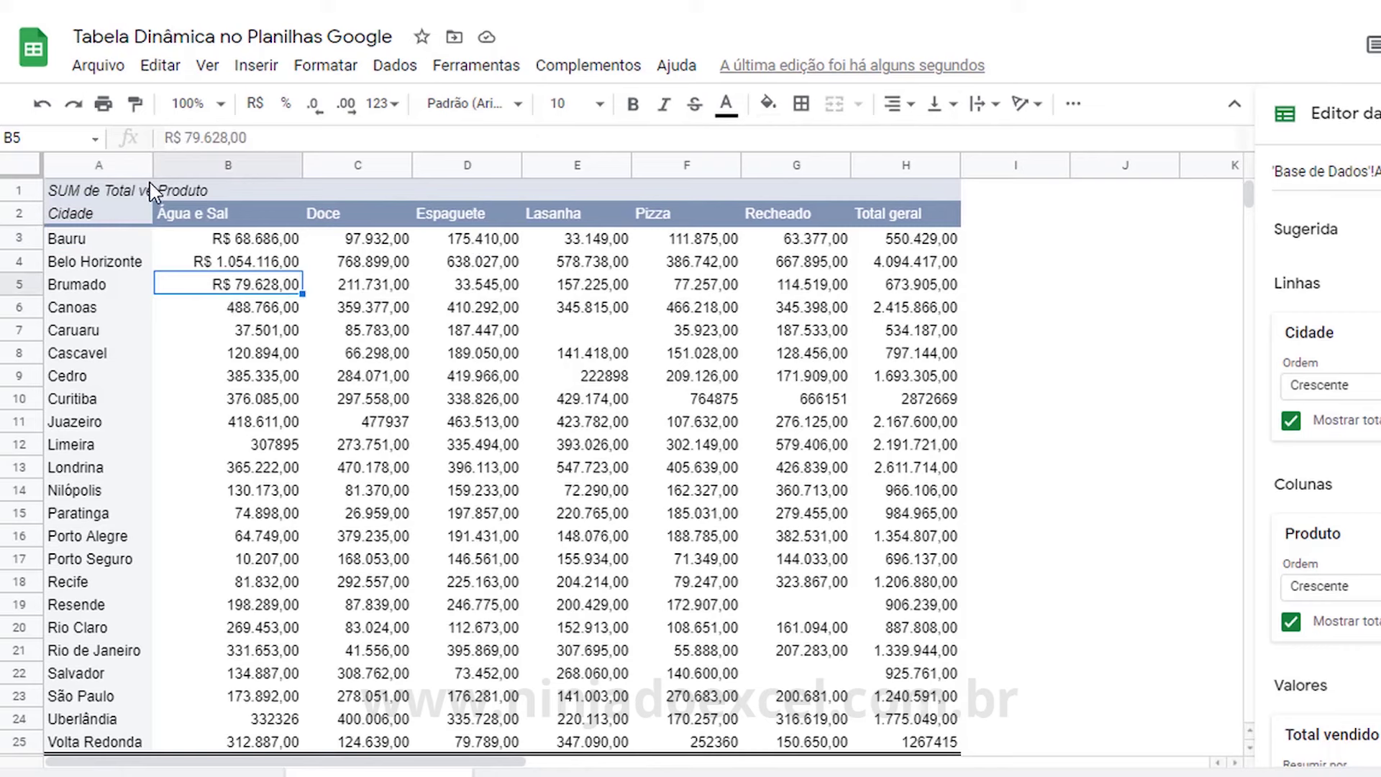
left_click(109, 219)
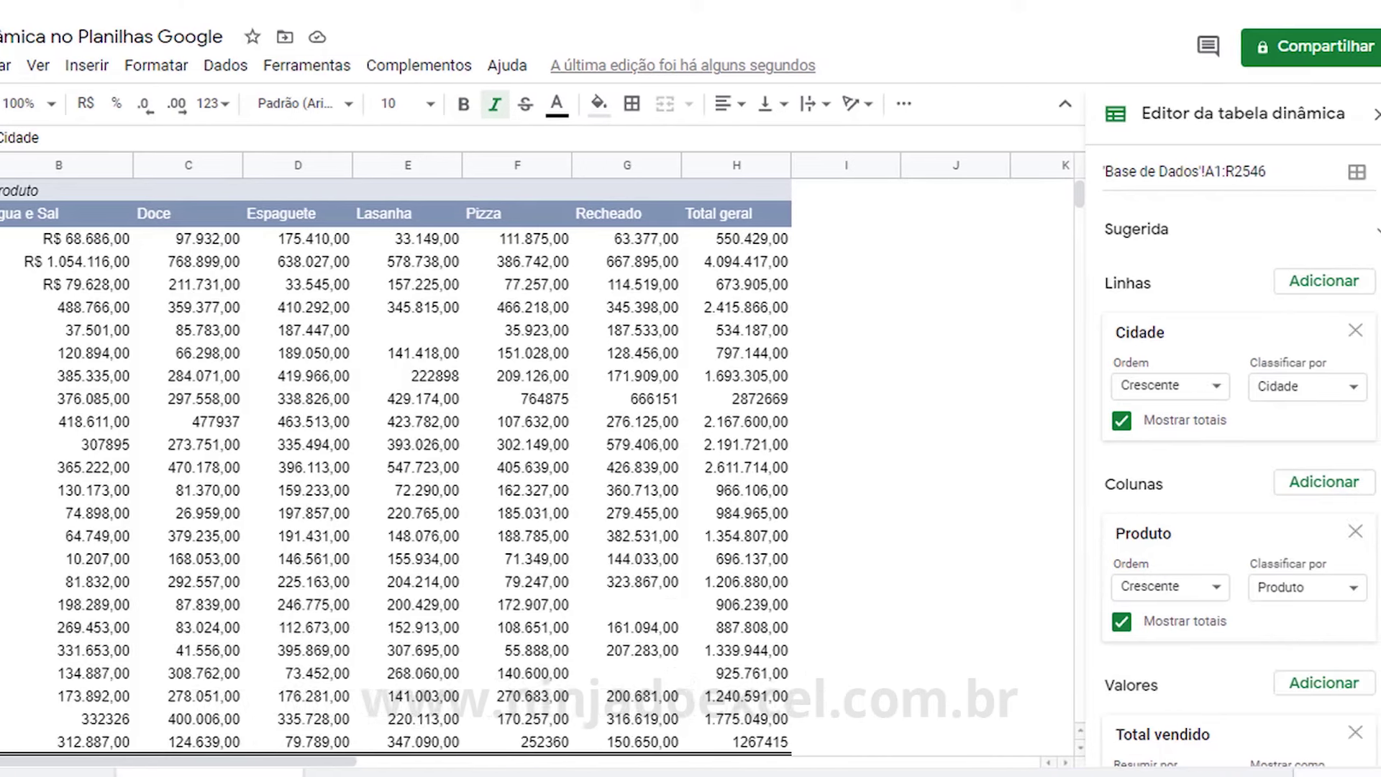
scroll(1322, 748, "down", 2)
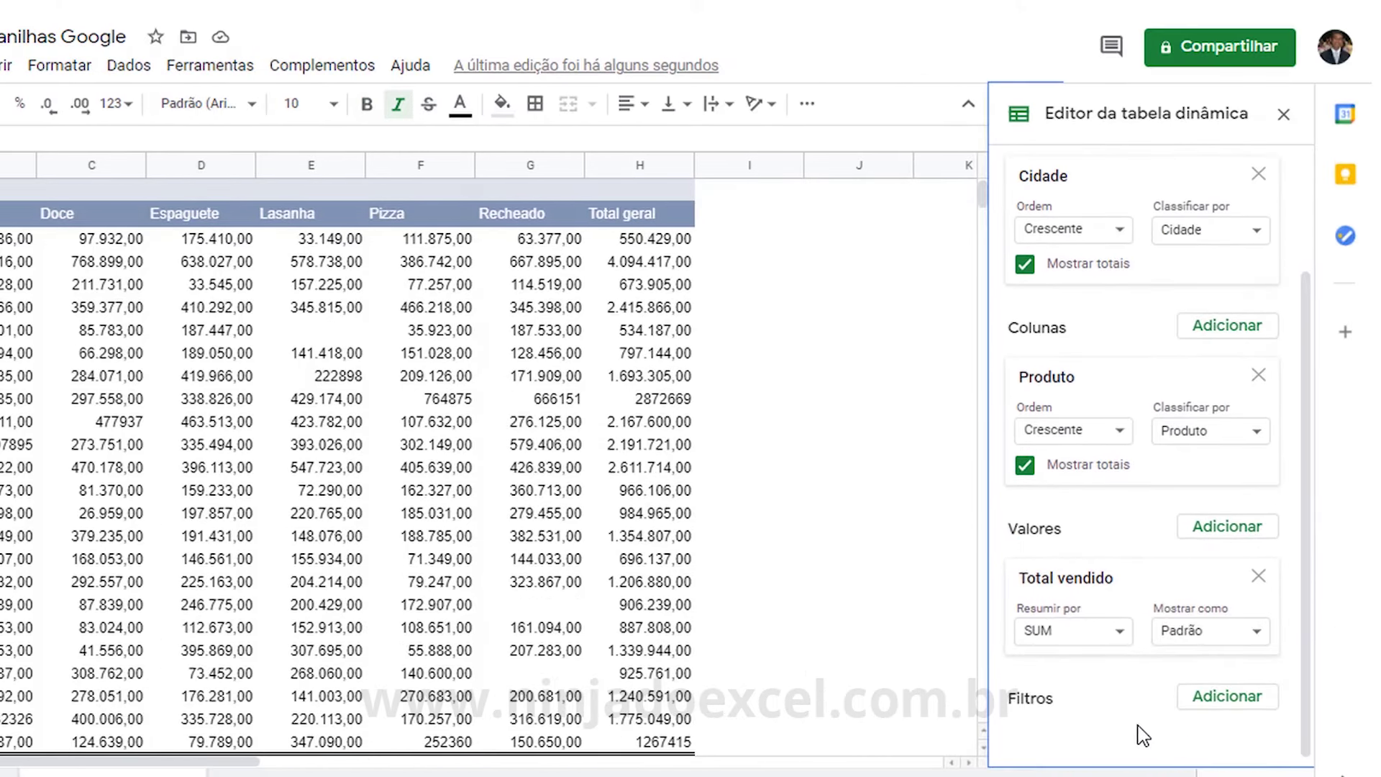
Add a Grupo filter excluding Biscoitos, leaving only Espaguete, Lasanha and Pizza columns.
left_click(1227, 697)
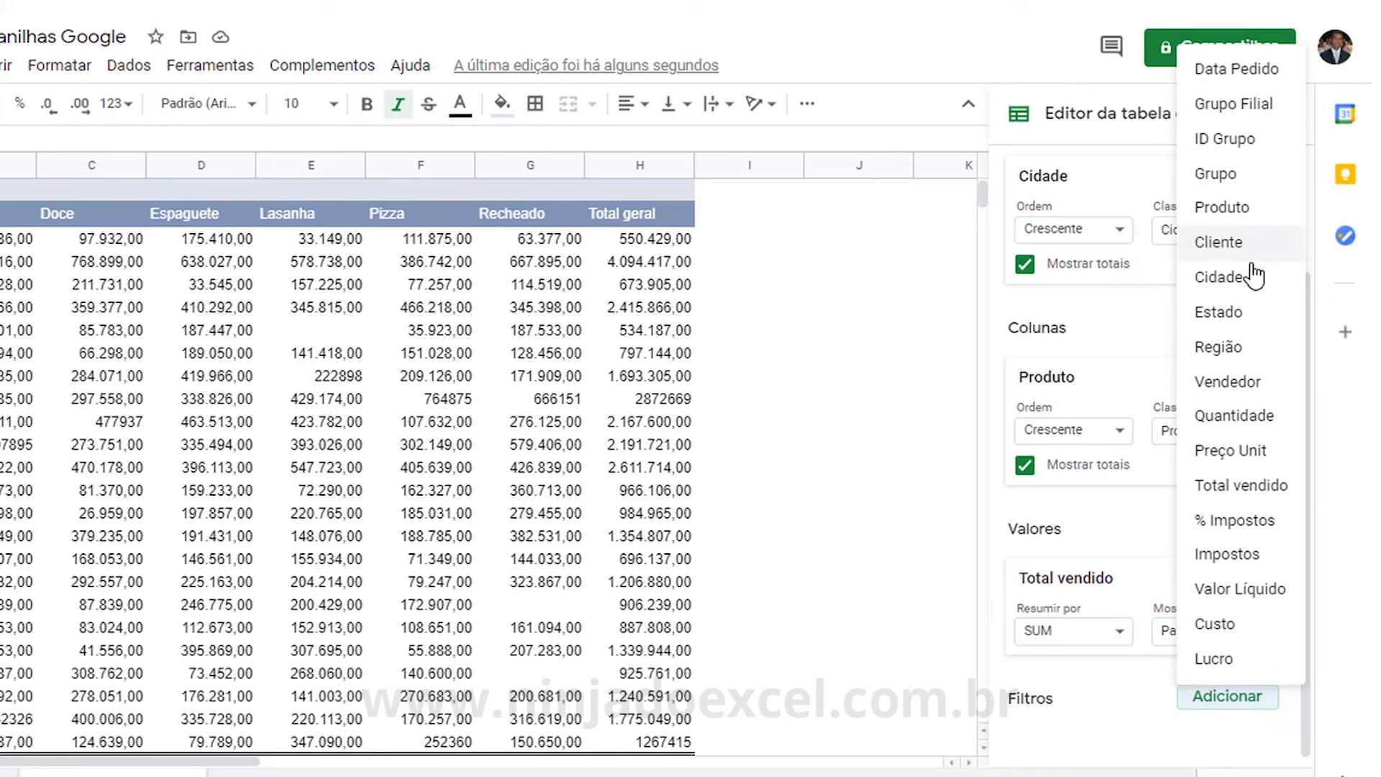
left_click(1222, 174)
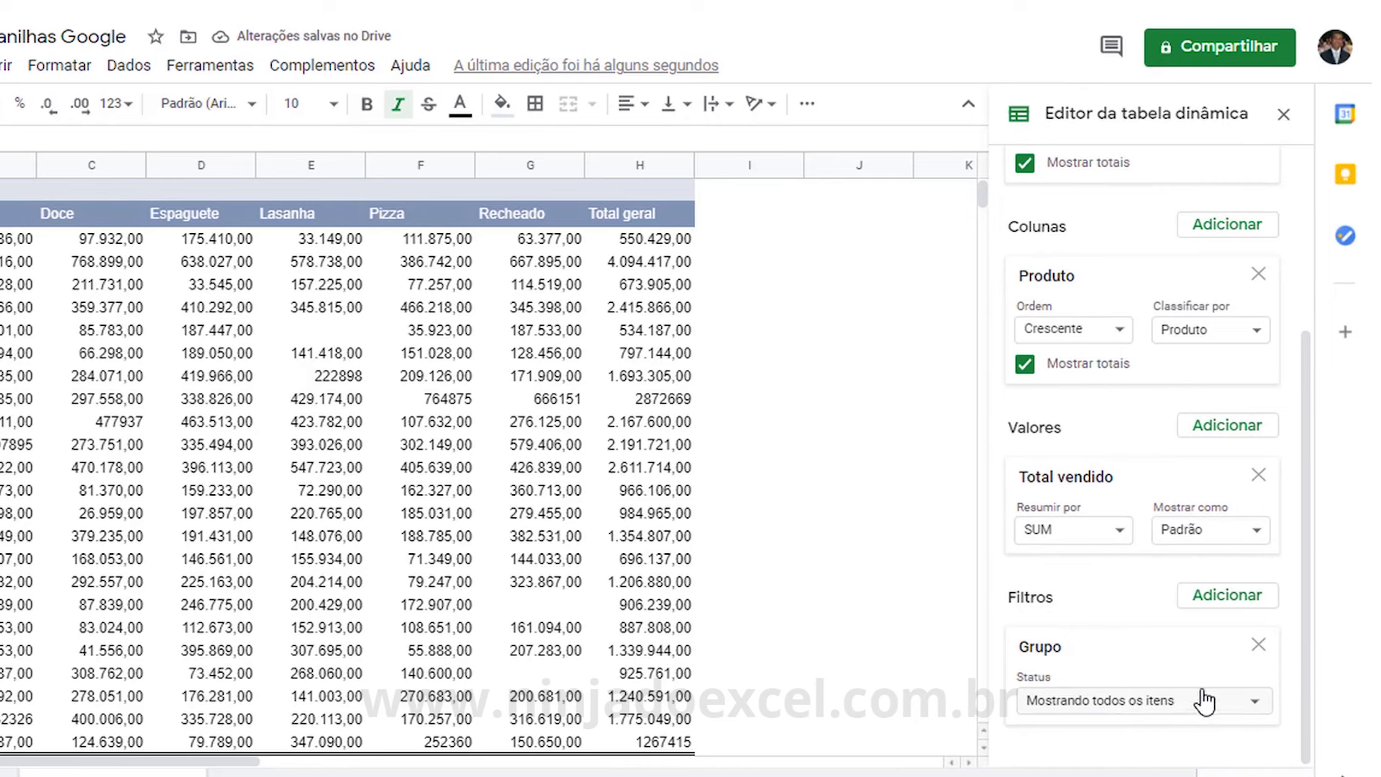
left_click(1188, 706)
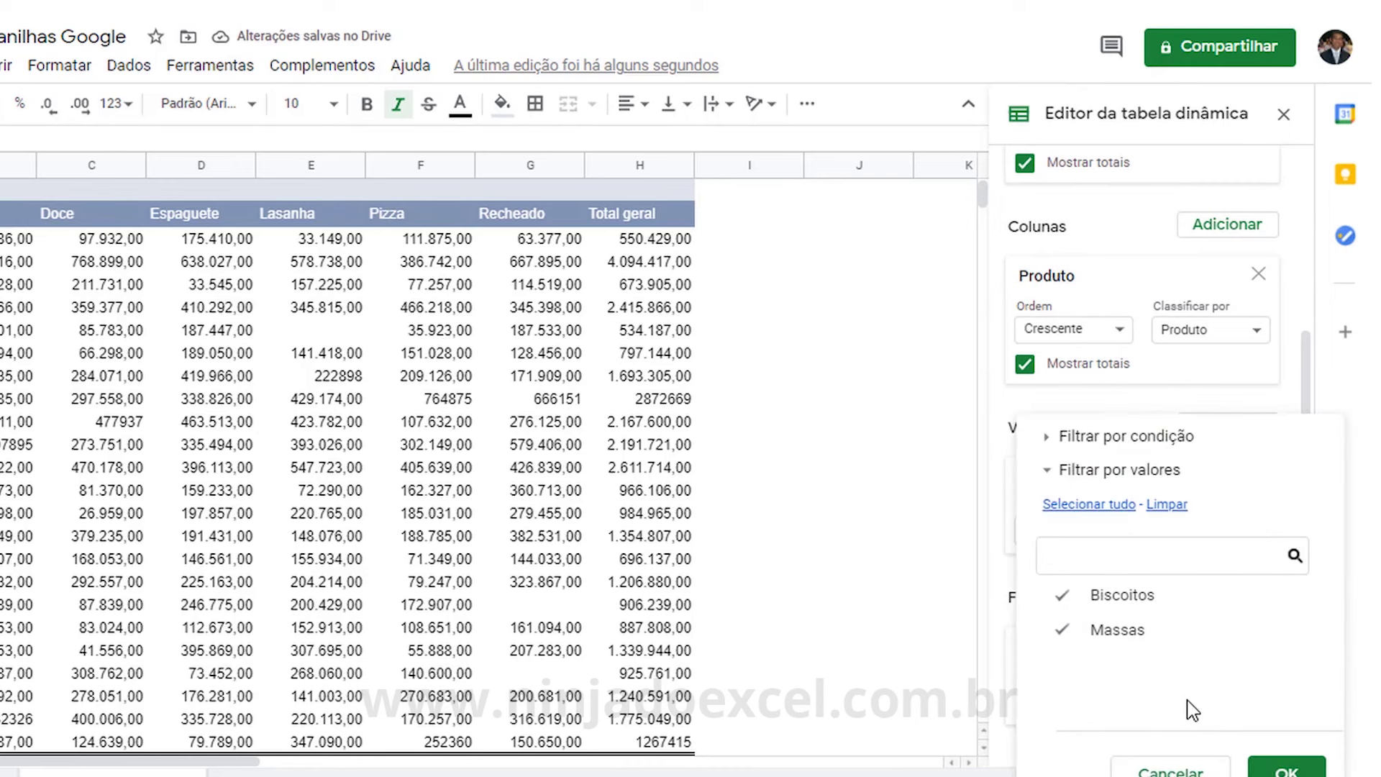
left_click(1072, 607)
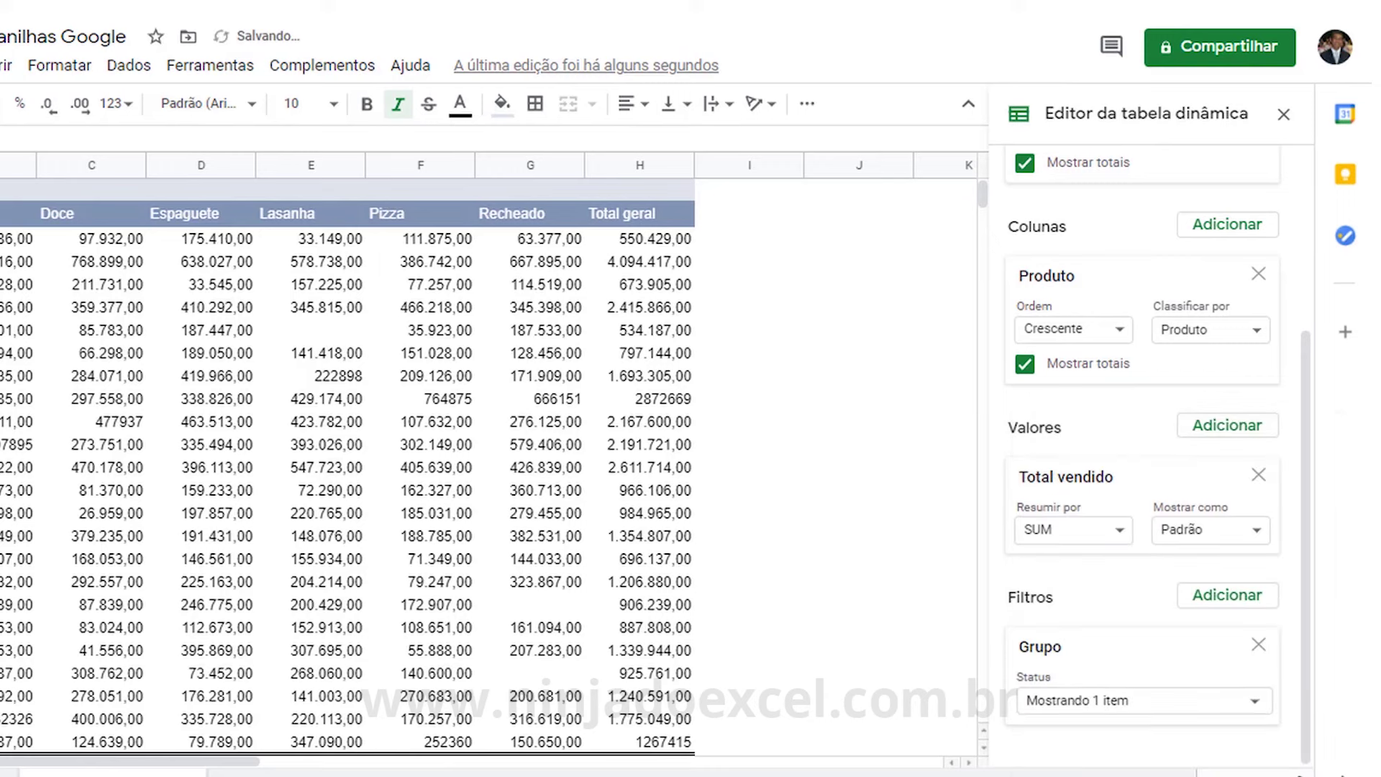
left_click(1286, 770)
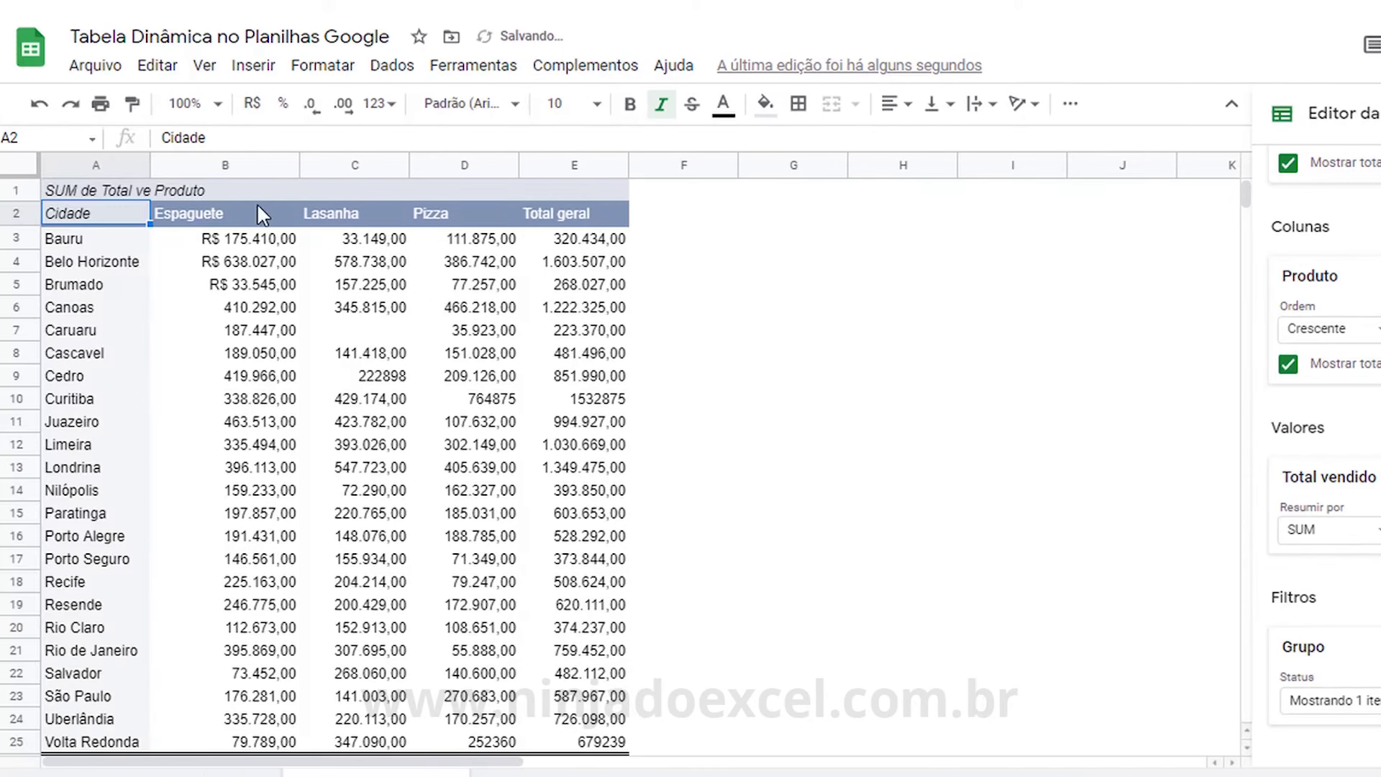
left_click(313, 353)
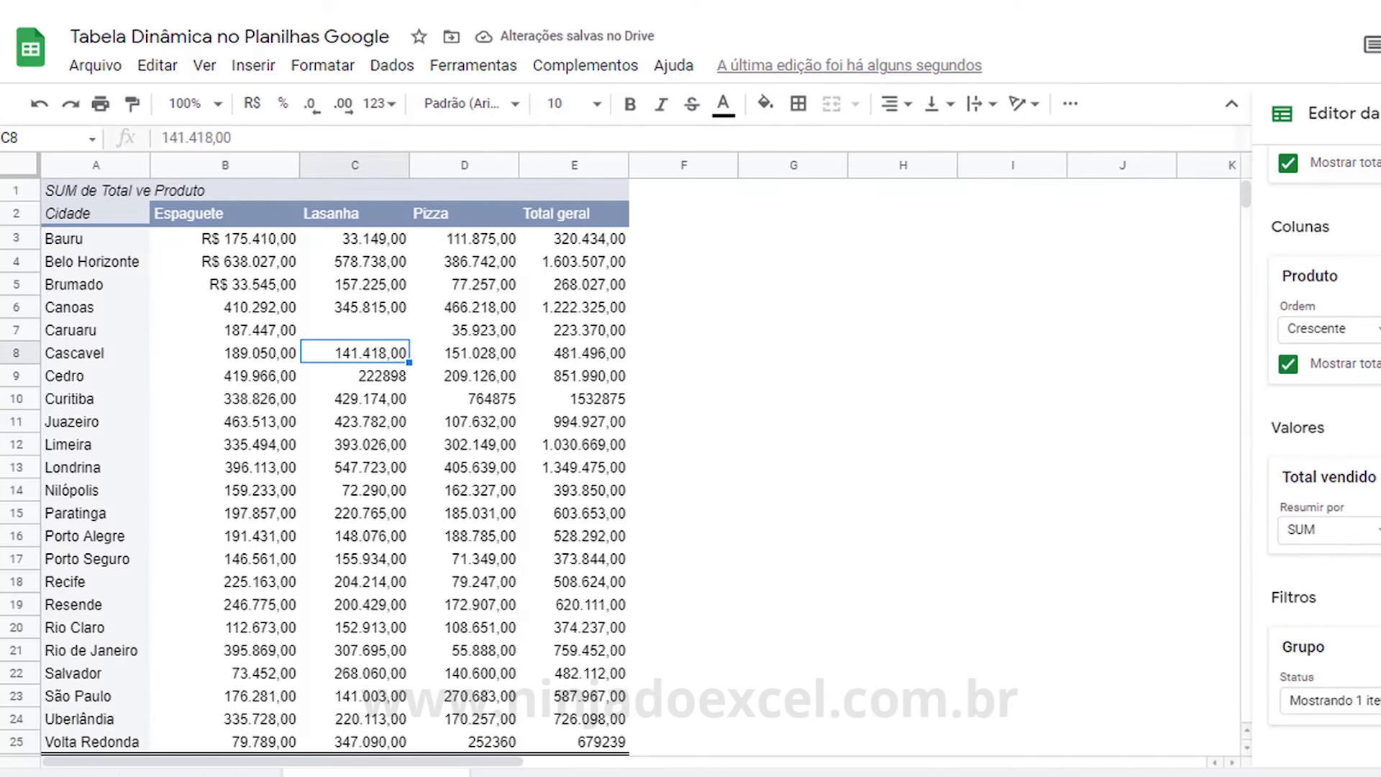
Switch the Grupo filter to Biscoitos only, showing Água e Sal, Doce and Recheado.
left_click(1330, 700)
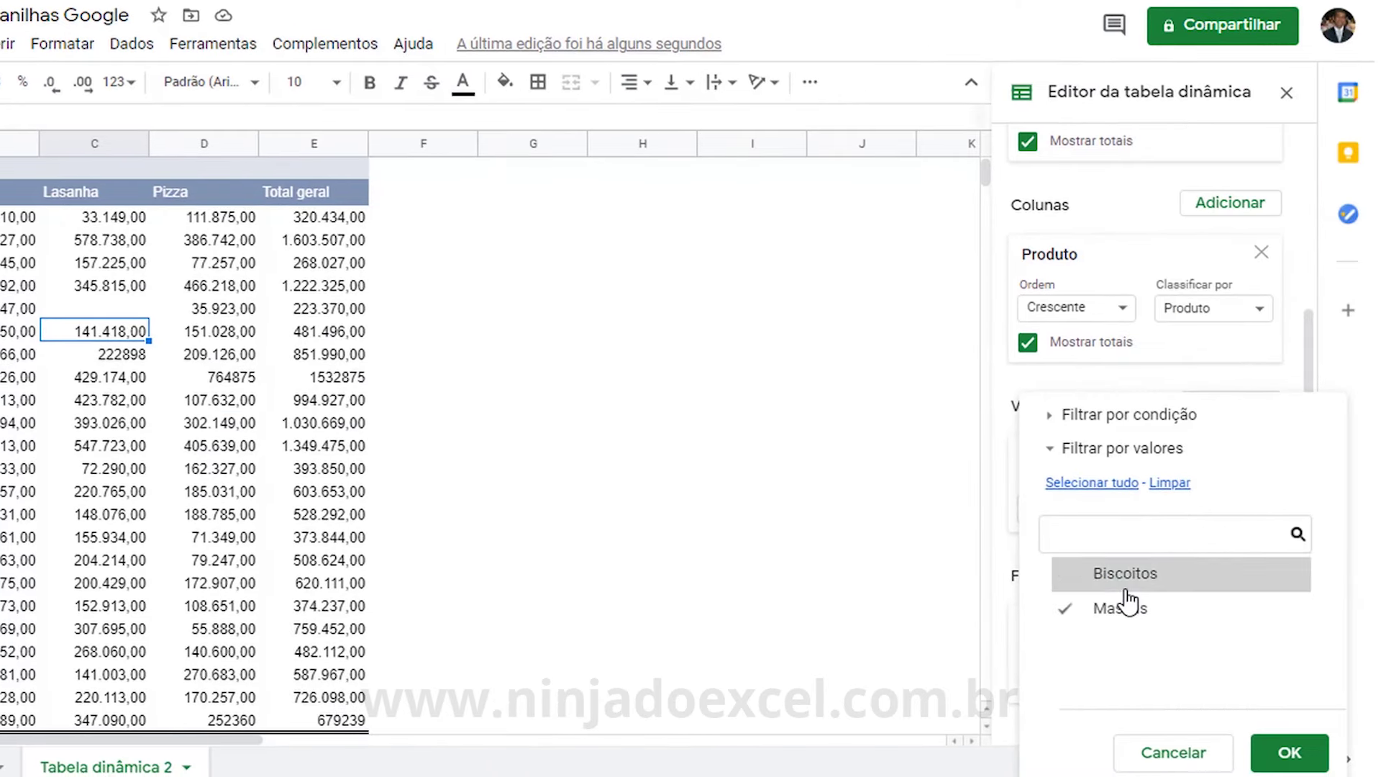
left_click(1128, 608)
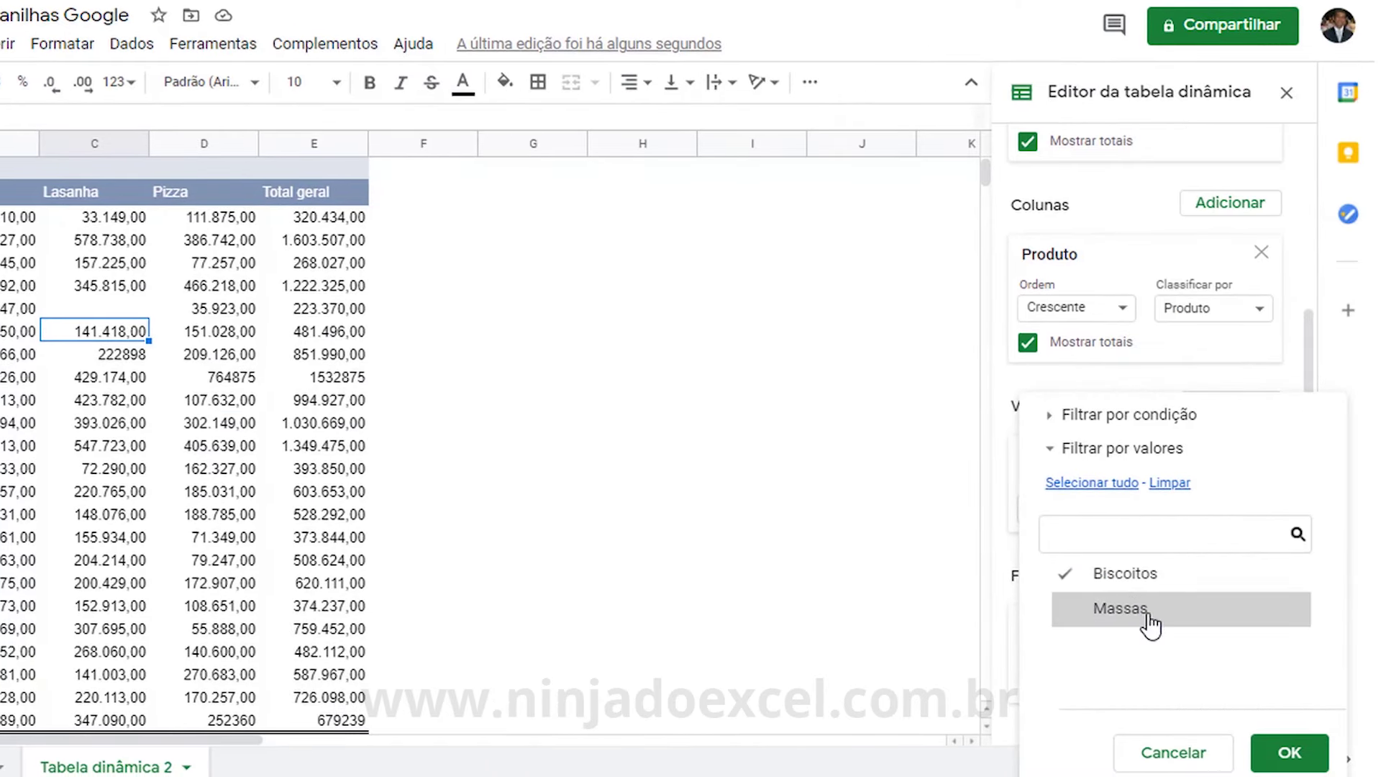
left_click(1282, 752)
left_click(110, 197)
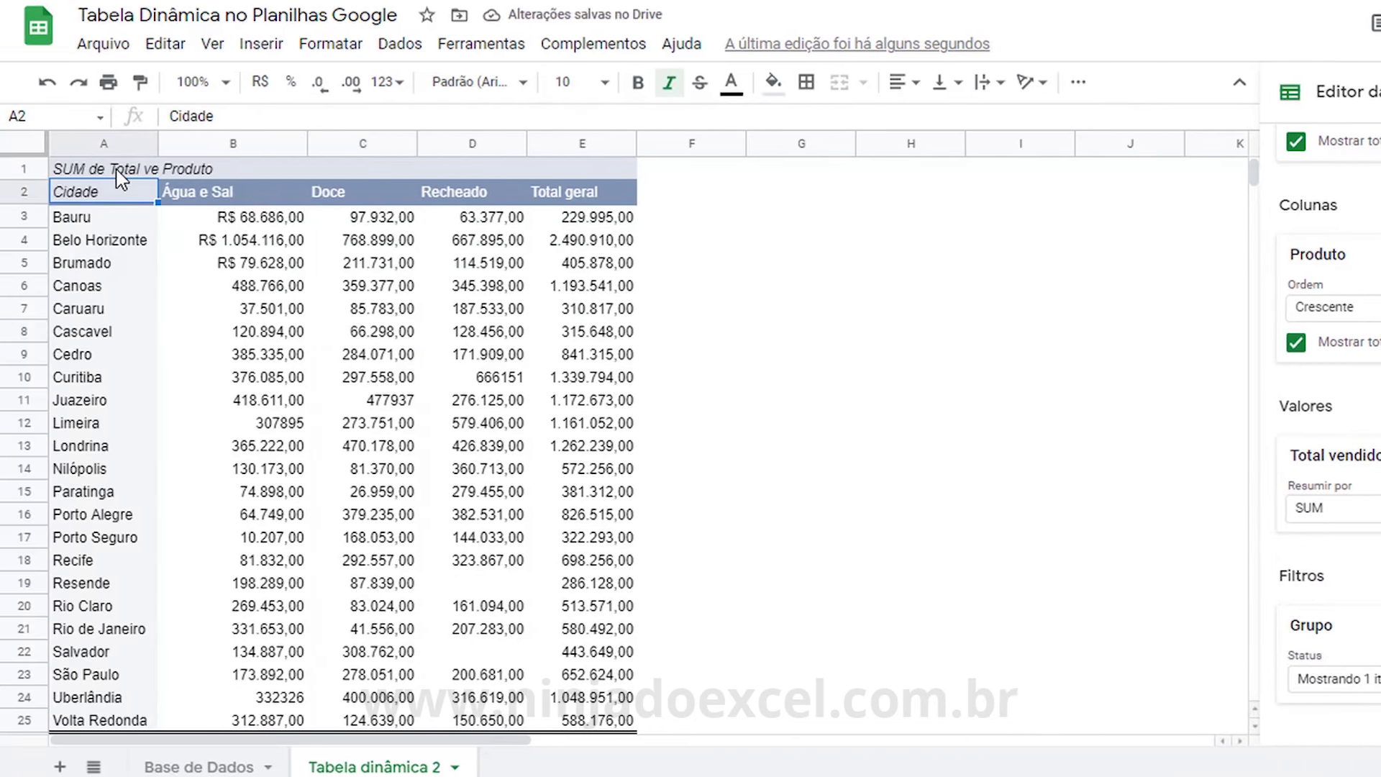
left_click(120, 173)
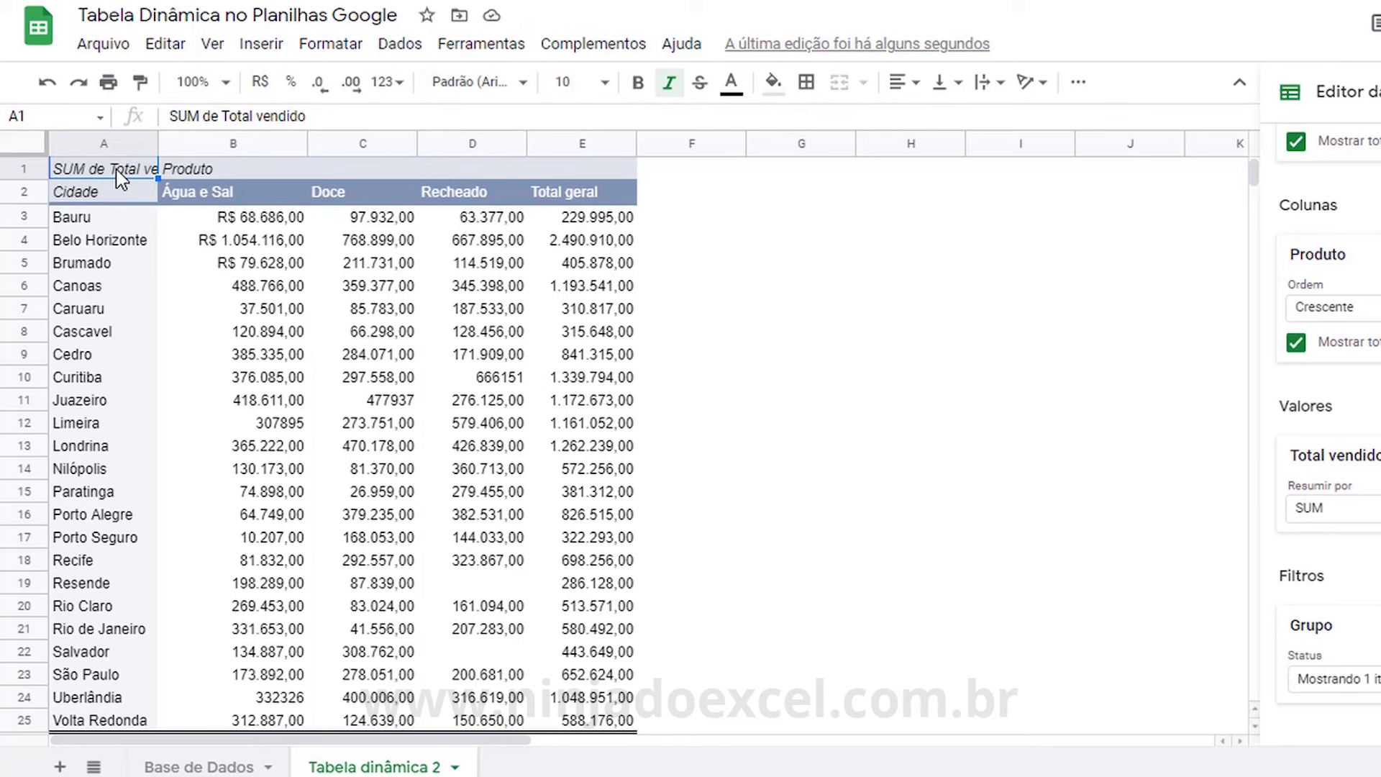